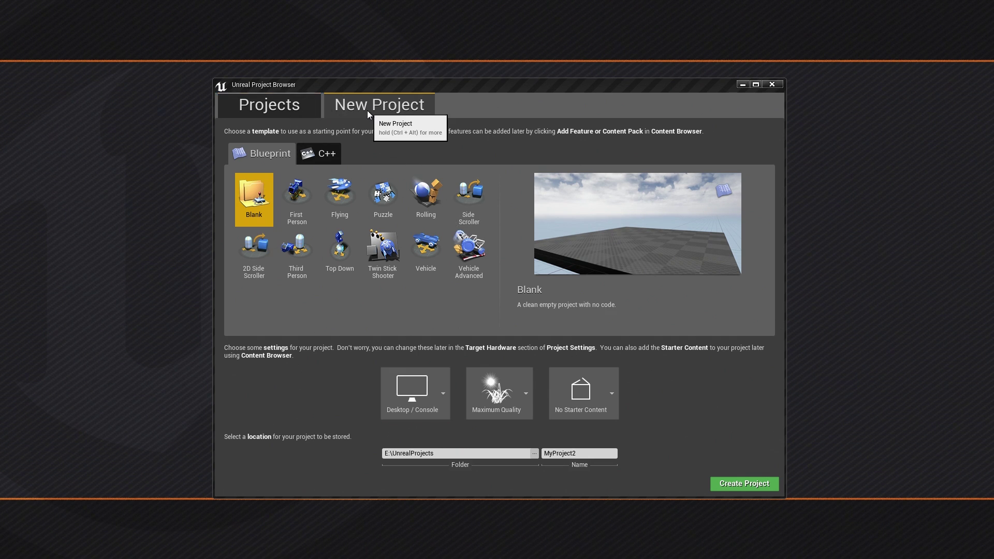
Step: Choose the C++ Third Person template with the Desktop / Console, Maximum Quality and No Starter Content settings
click(326, 156)
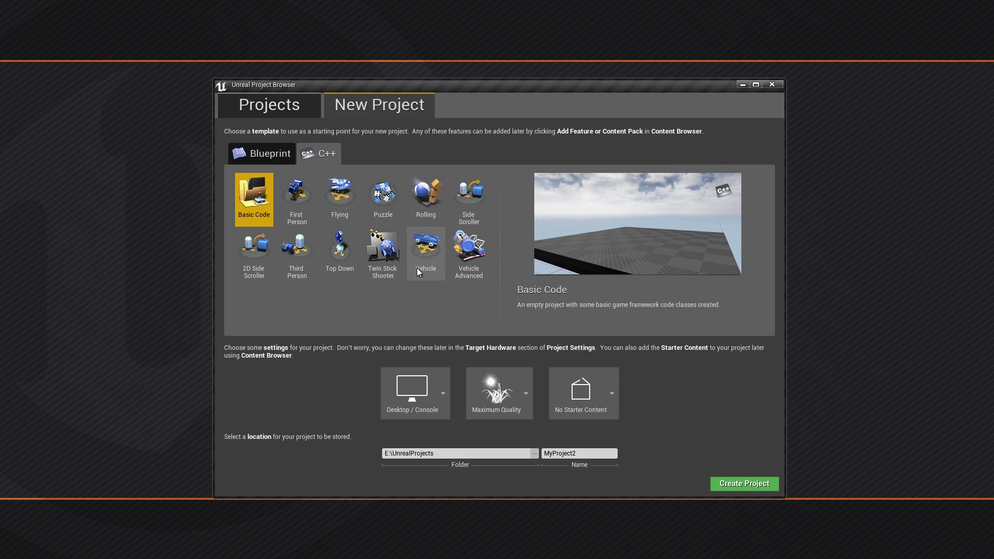
click(298, 264)
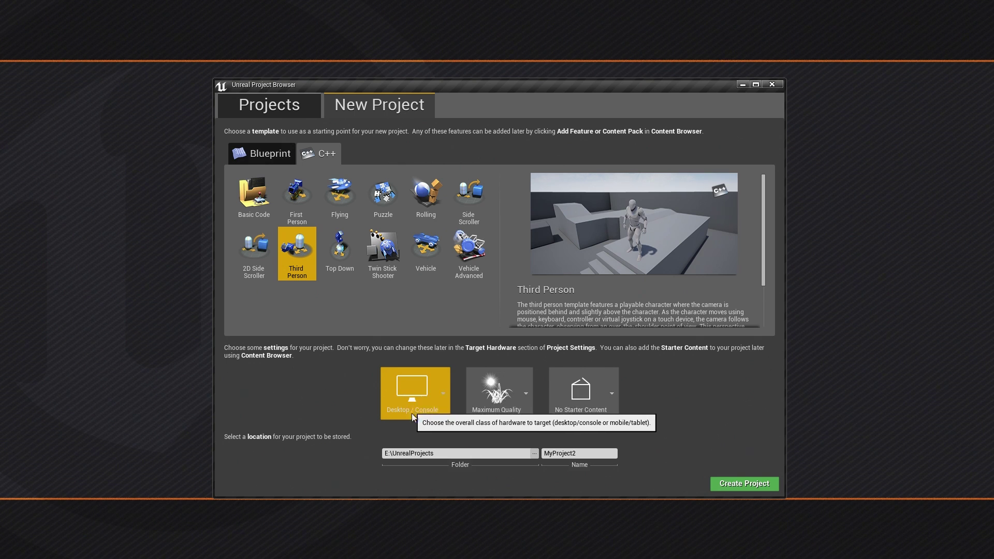
click(500, 407)
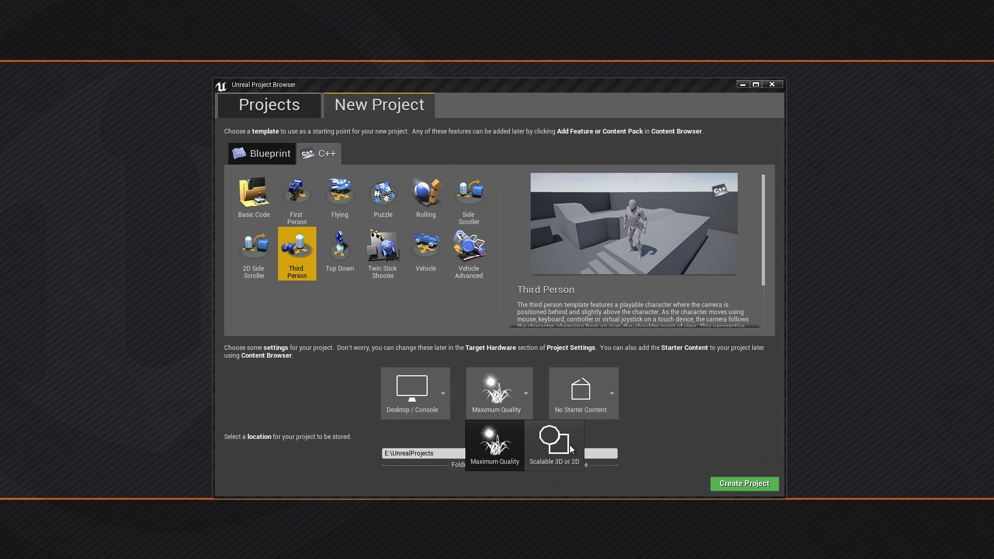
click(610, 439)
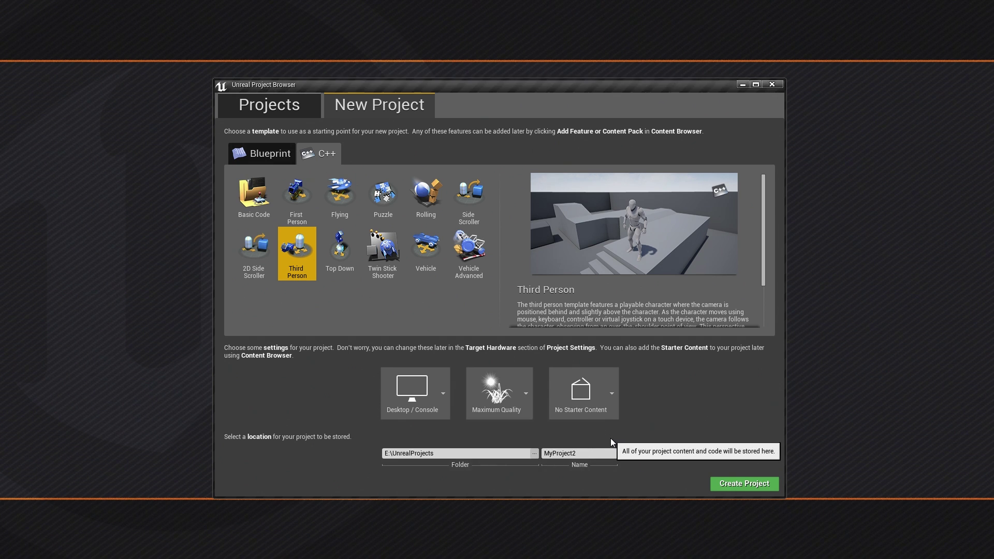
click(428, 384)
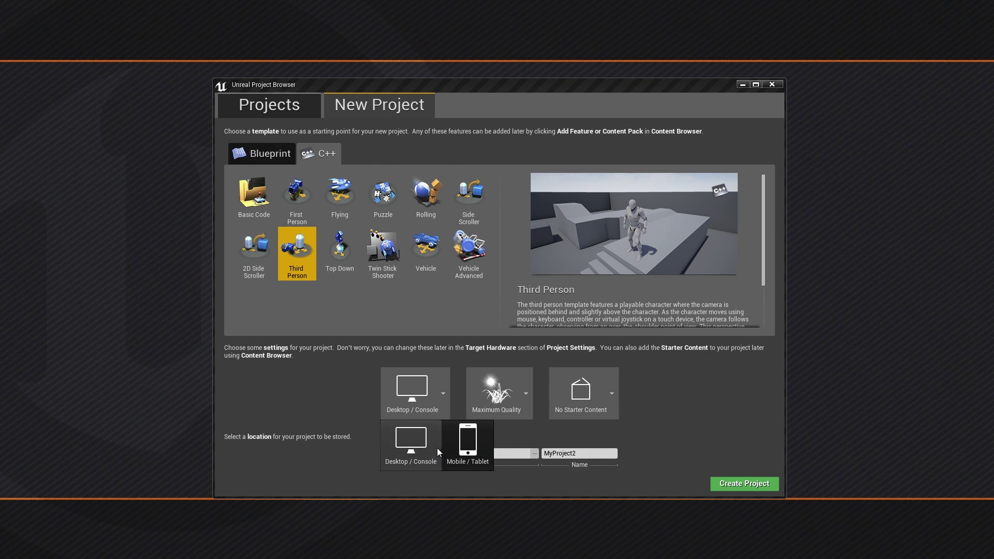
click(658, 379)
click(601, 394)
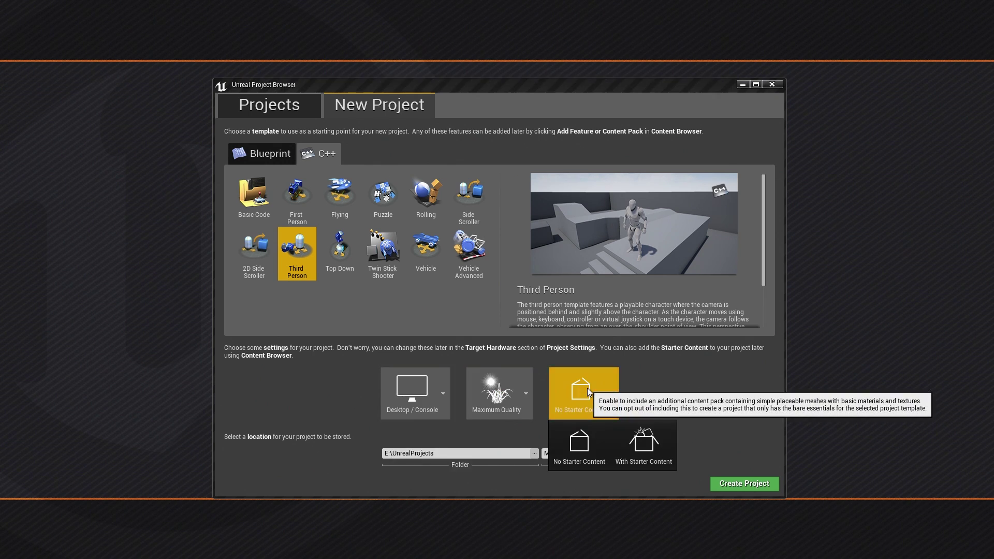
click(666, 397)
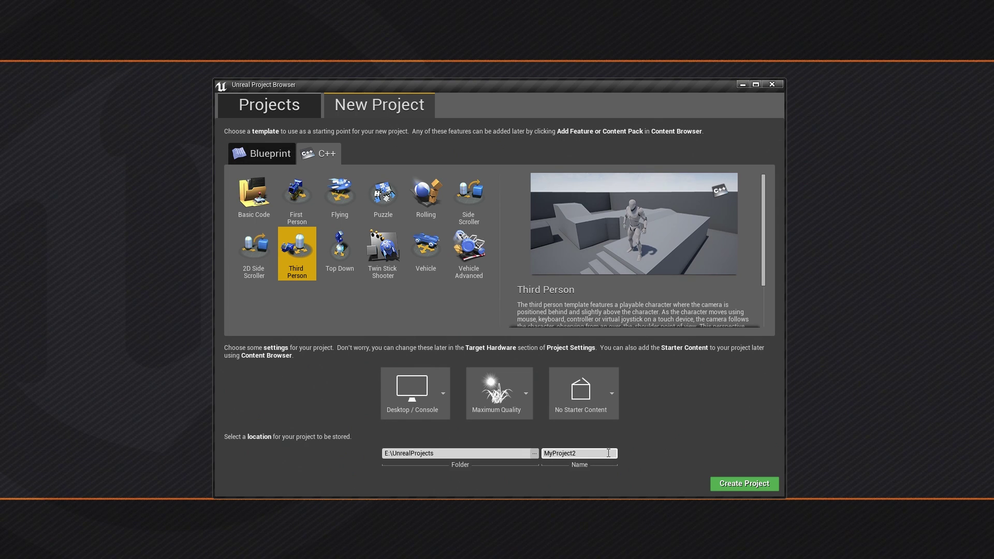
Step: Name the new project BatteryCollector and create it
drag(608, 453, 537, 454)
text(BatteryGa)
key(BackSpace)
key(BackSpace)
text(Collector)
click(757, 484)
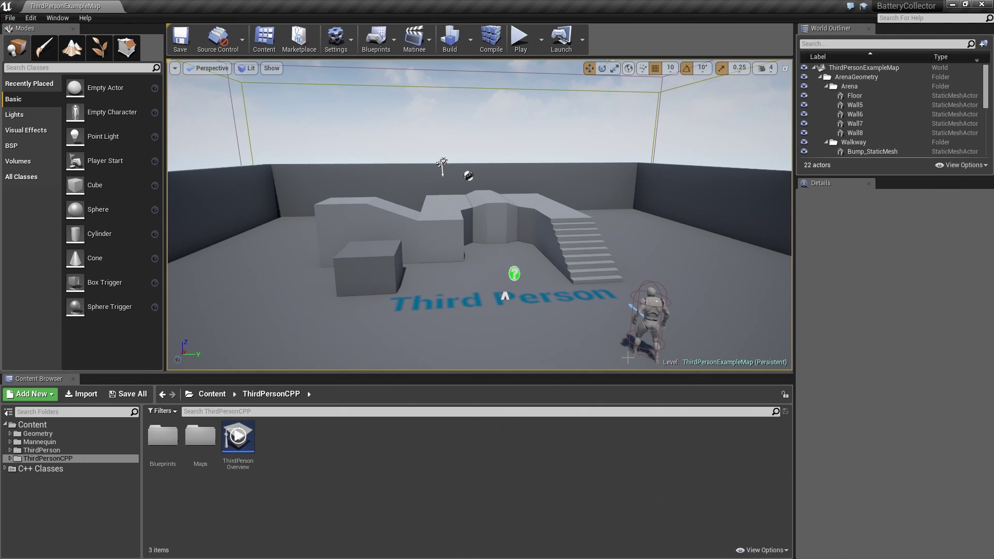
Step: Play-test the third-person level by running and jumping with the character, and end the play session
click(520, 39)
key(w)
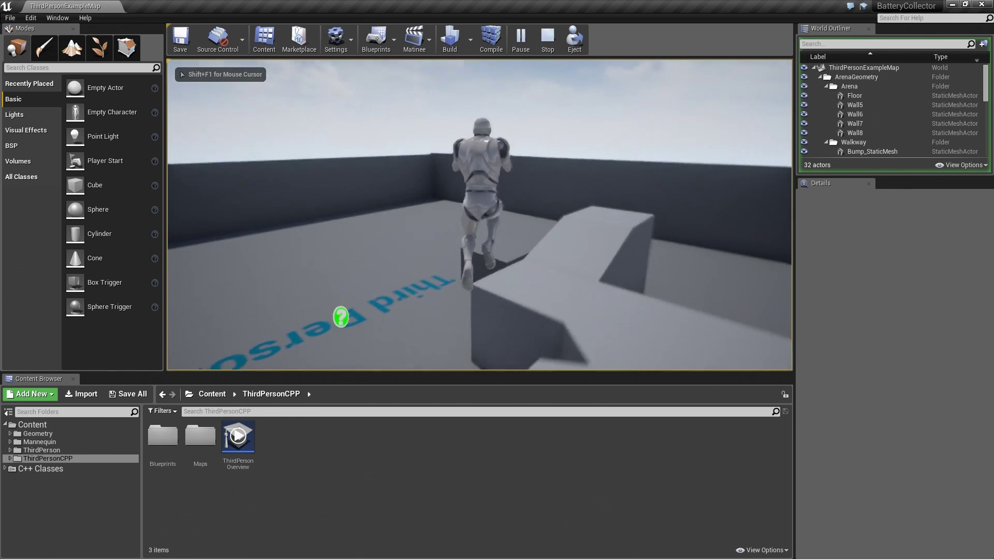
key(space)
key(w)
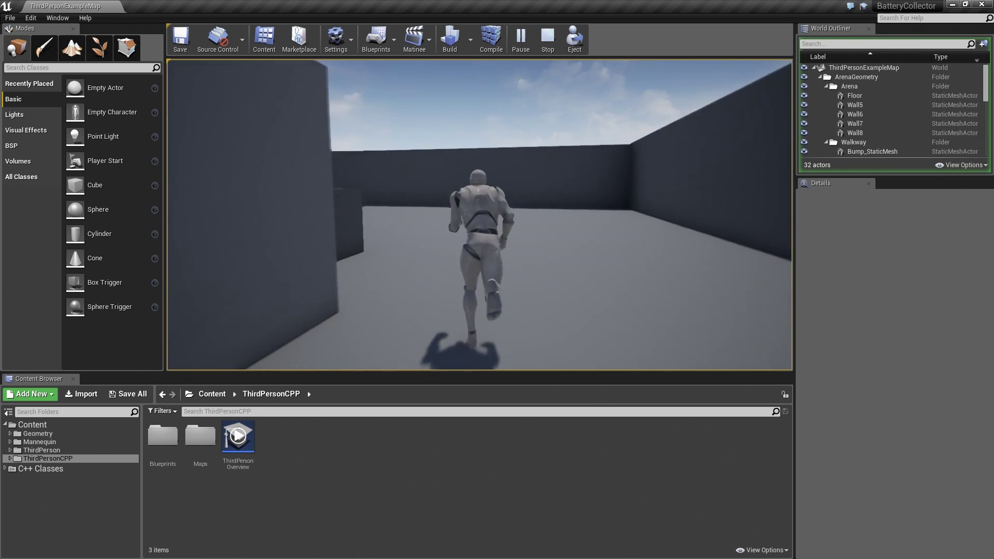
key(Escape)
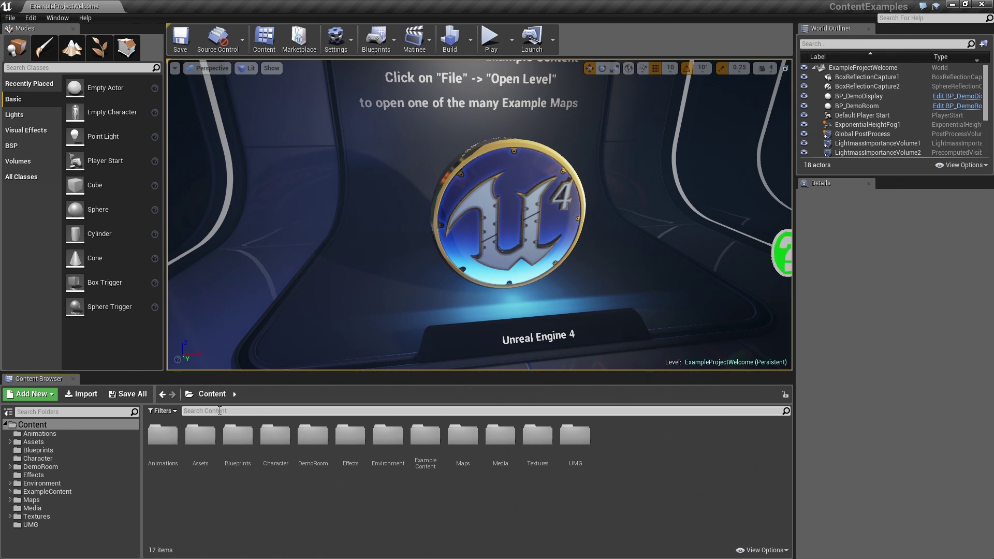
Step: In the ContentExamples project, search for BP_Demo and migrate the BP_DemoRoom blueprint with its dependencies into the BatteryCollector project's Content folder
text(sp)
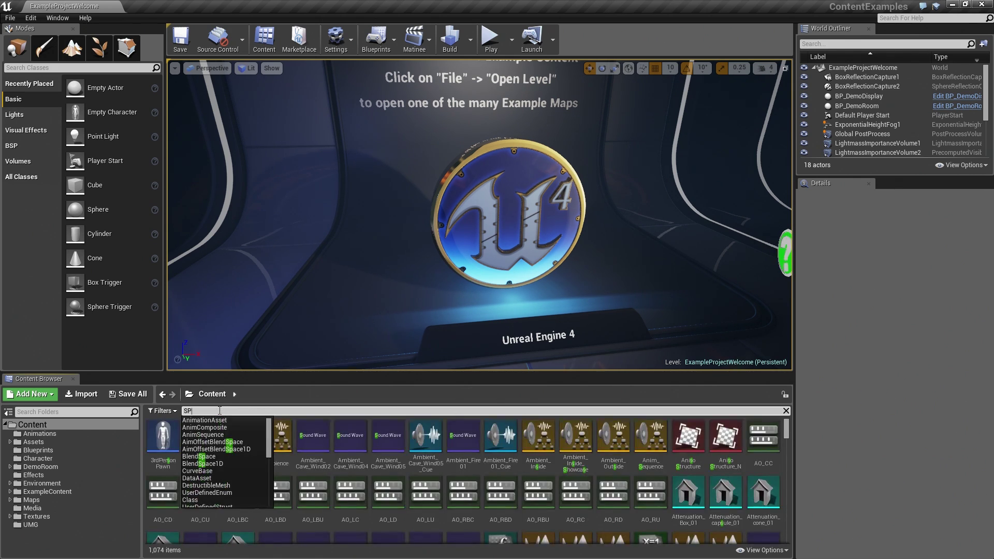
text(BP_Demo)
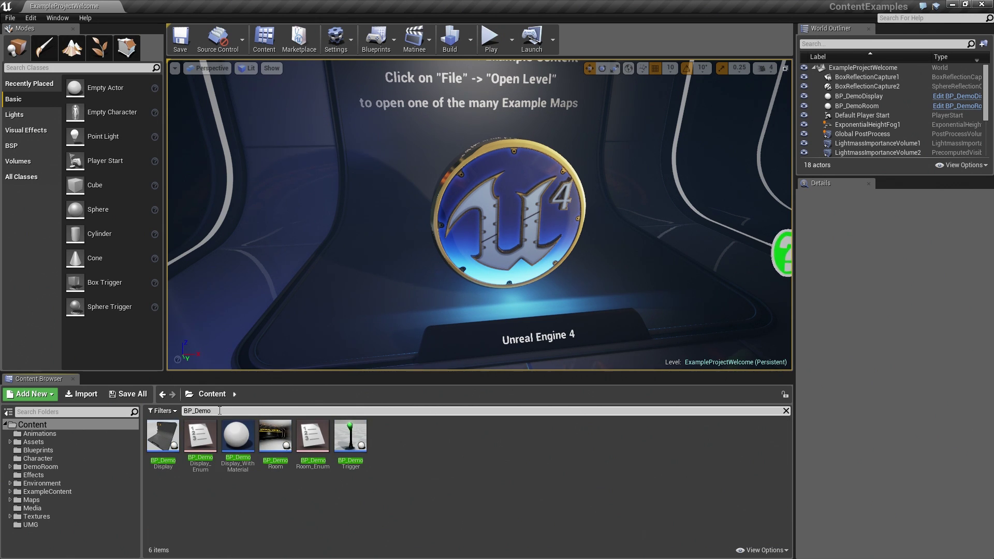
mouse_move(282, 442)
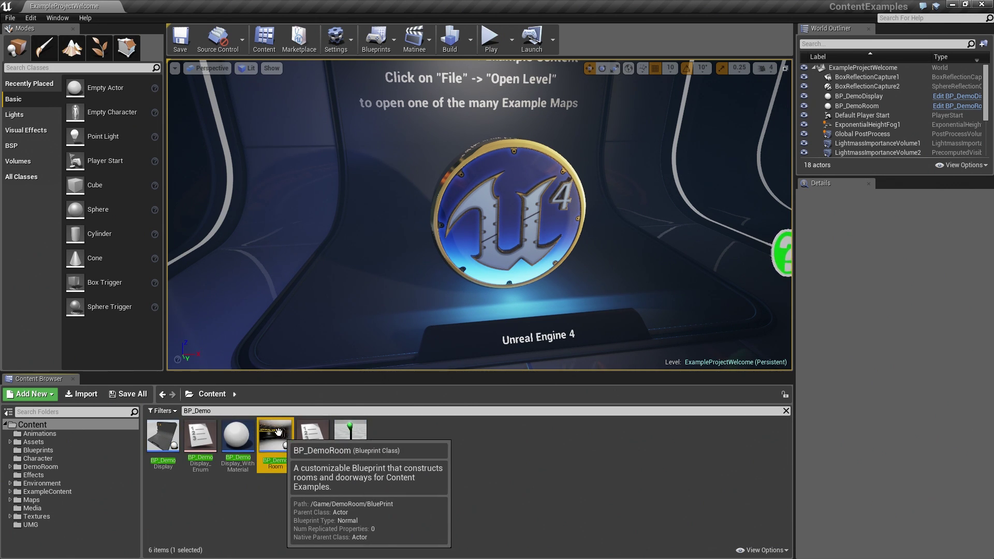
right_click(275, 442)
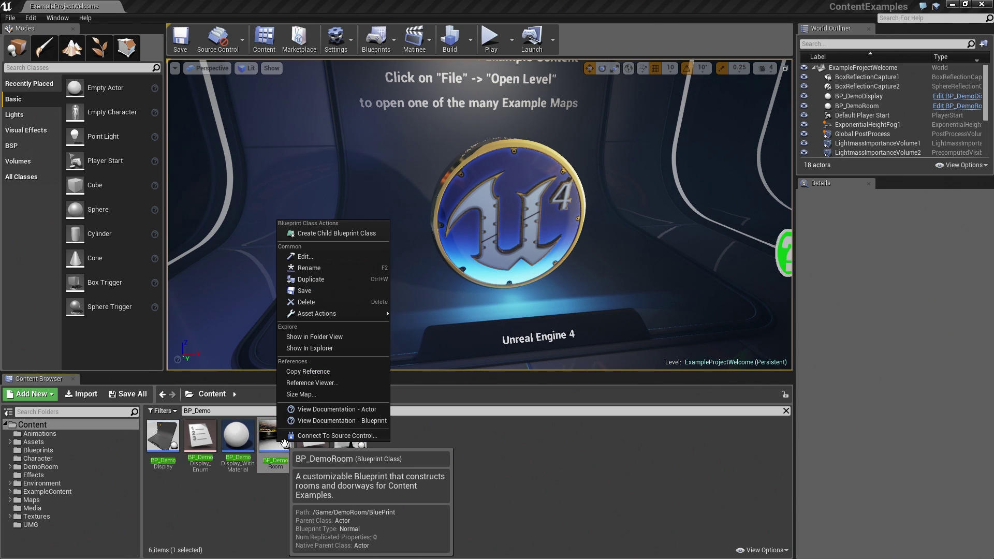
mouse_move(340, 316)
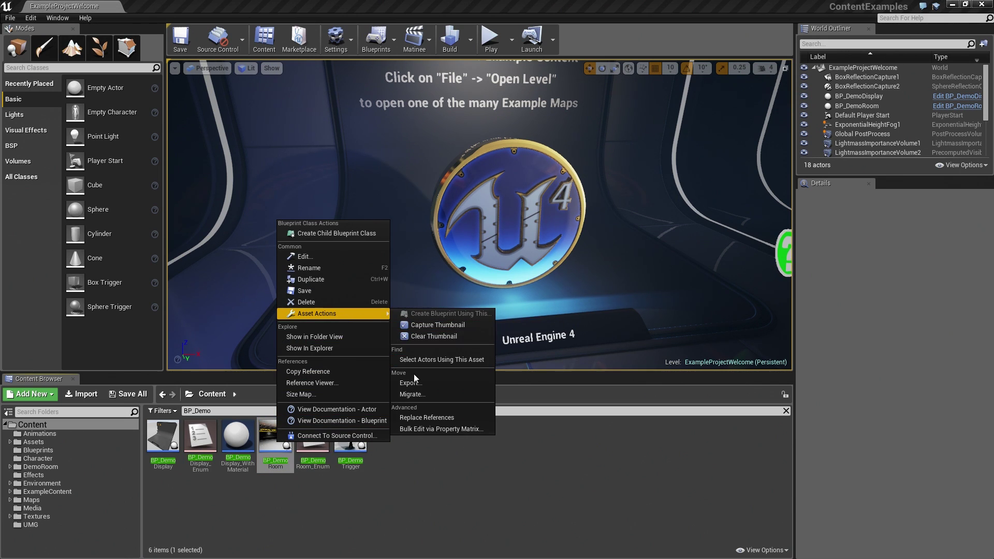
click(411, 395)
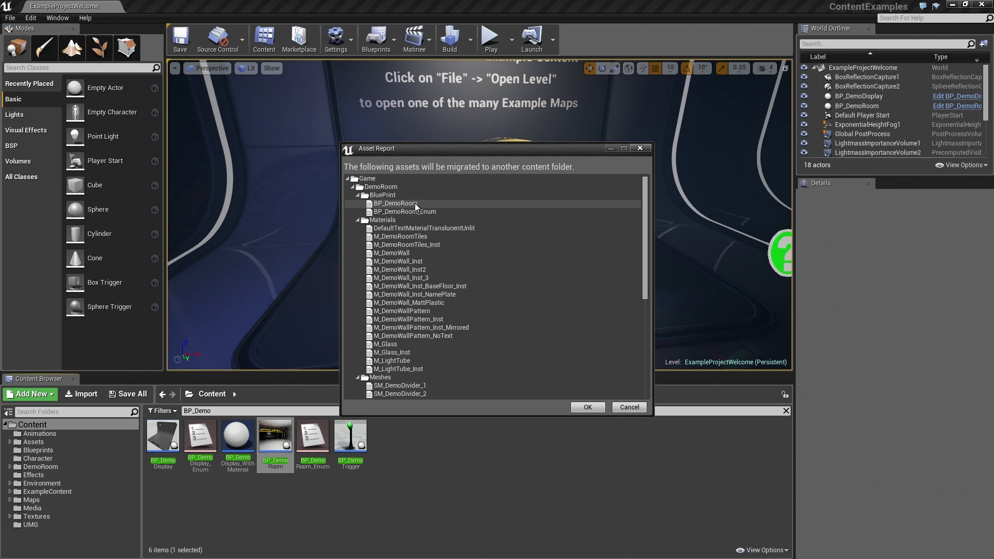
scroll(429, 278, down, 8)
scroll(409, 345, up, 8)
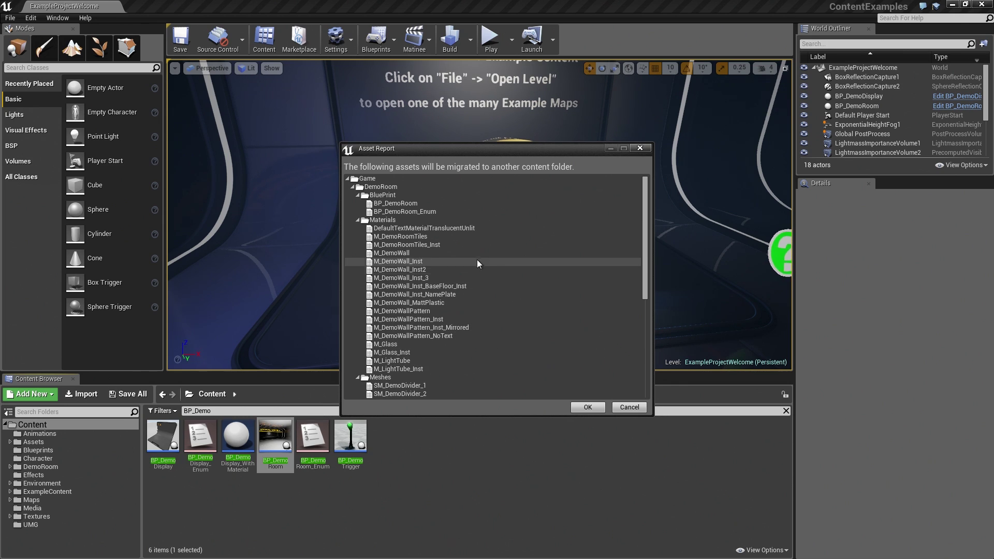
click(586, 408)
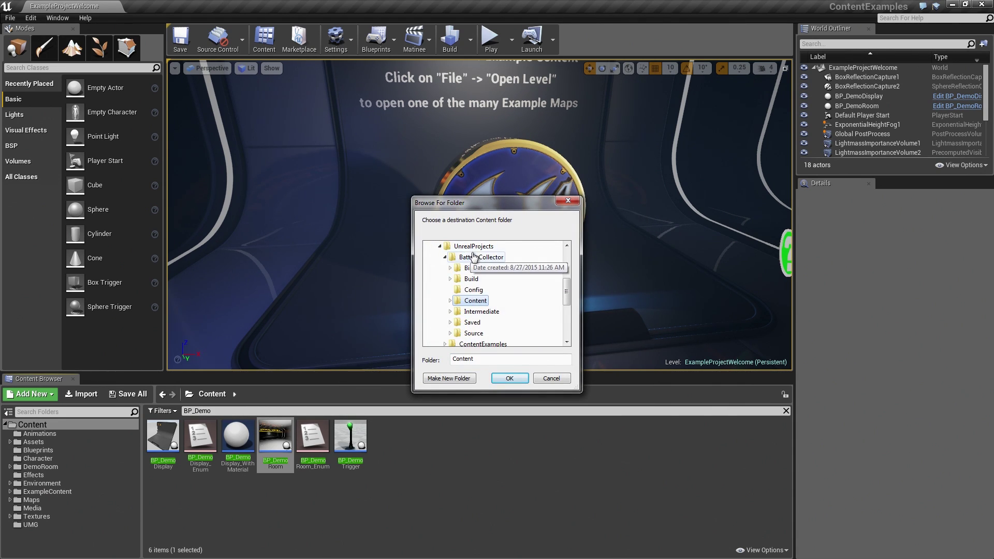
double_click(486, 303)
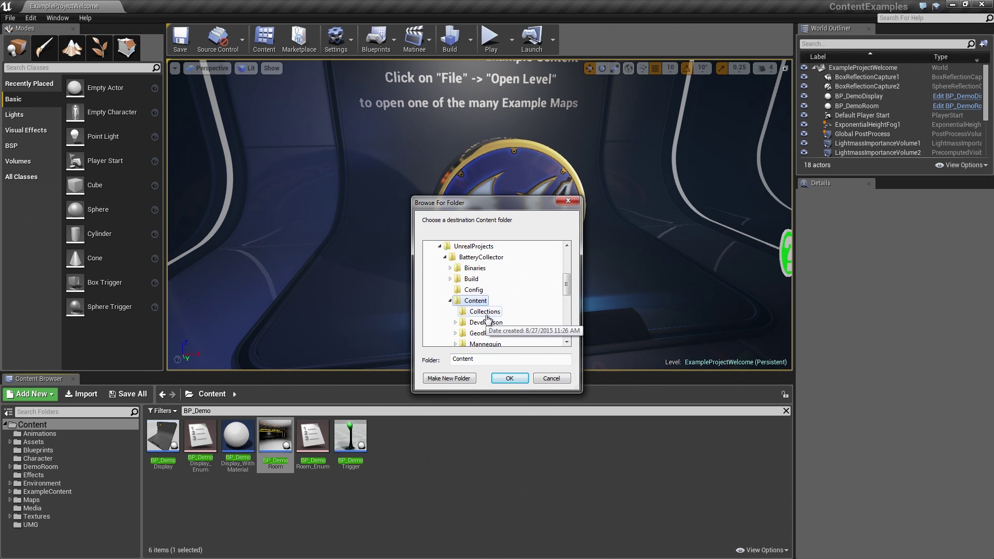
click(509, 379)
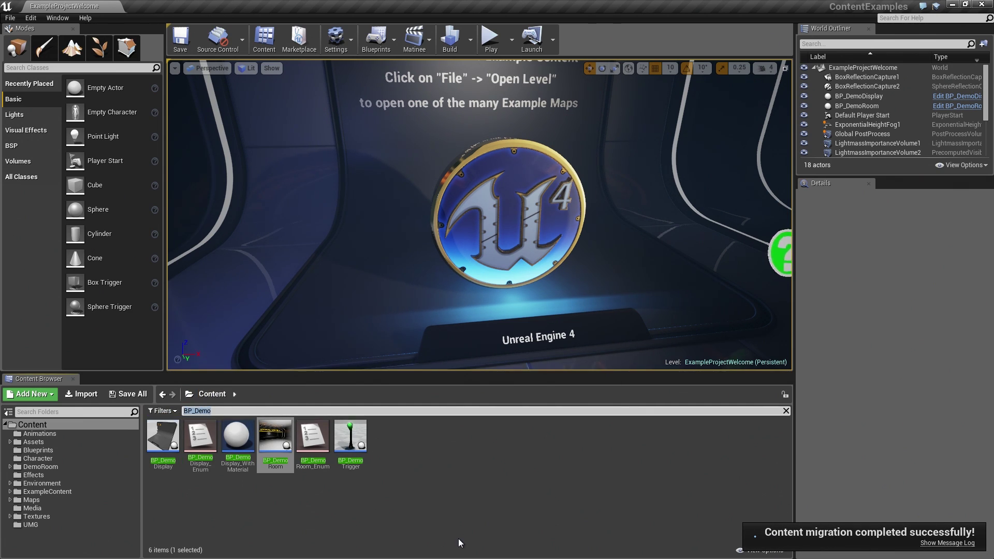
Step: Search the content for Battery and migrate the SM_Battery_Medium mesh into the BatteryCollector project's Content folder
text(Battery)
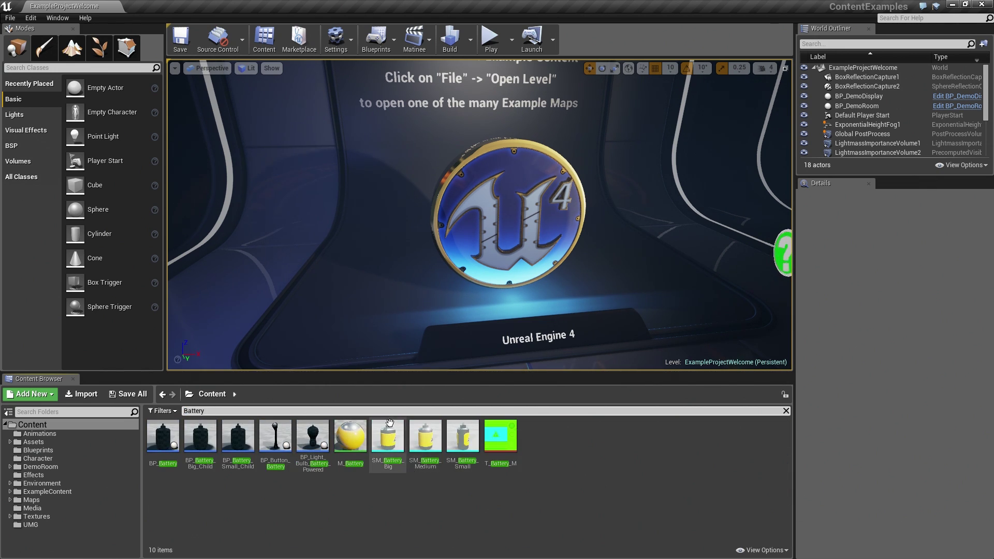
click(428, 443)
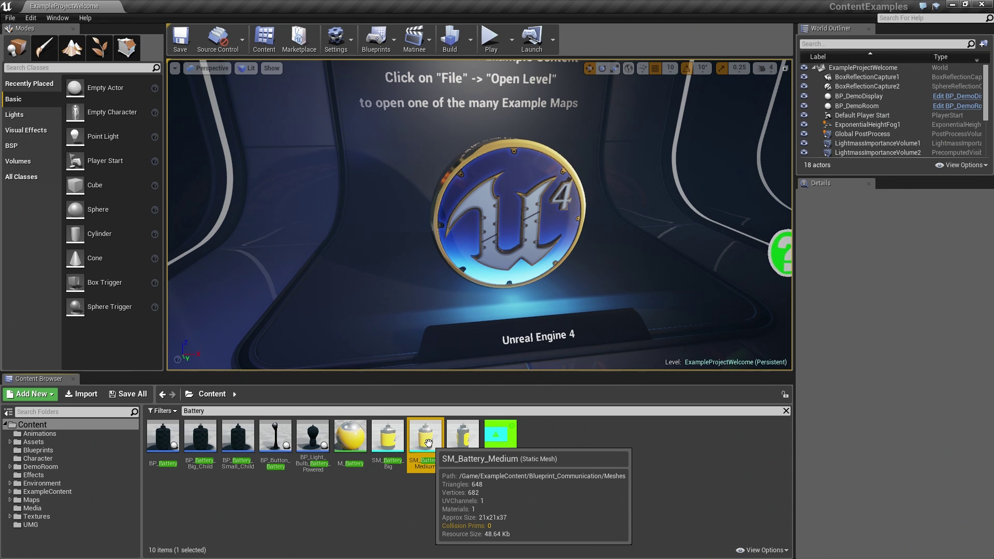
right_click(428, 443)
mouse_move(513, 313)
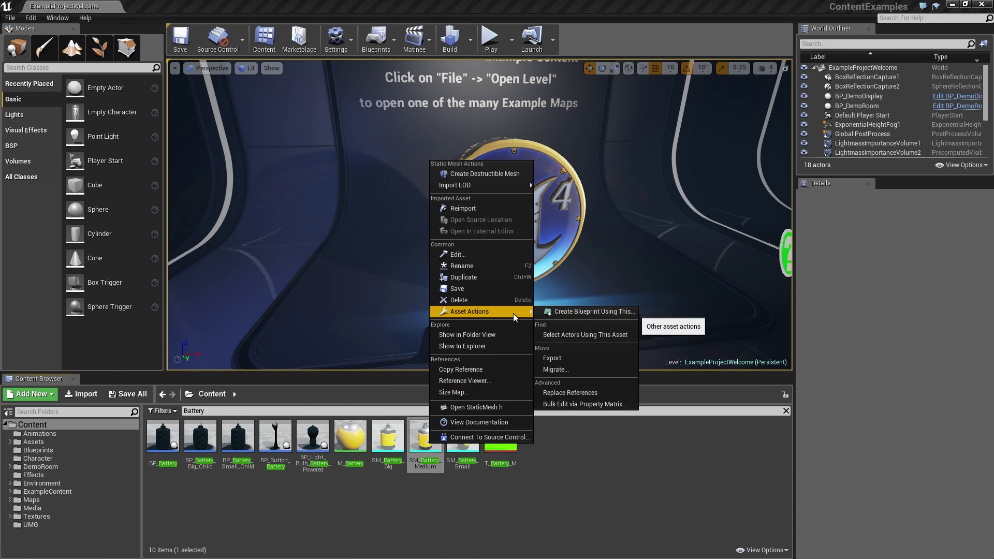
click(564, 368)
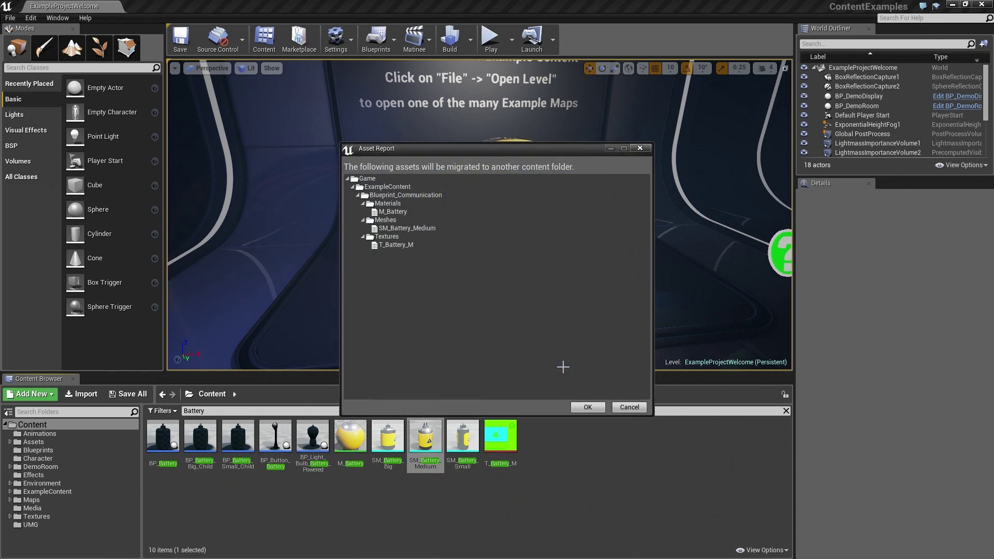
click(588, 408)
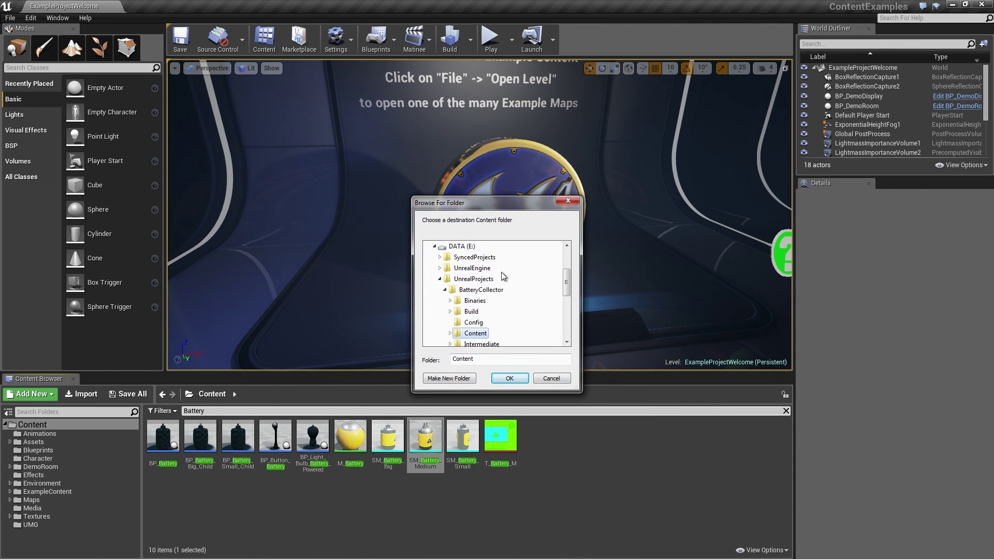
scroll(508, 330, down, 1)
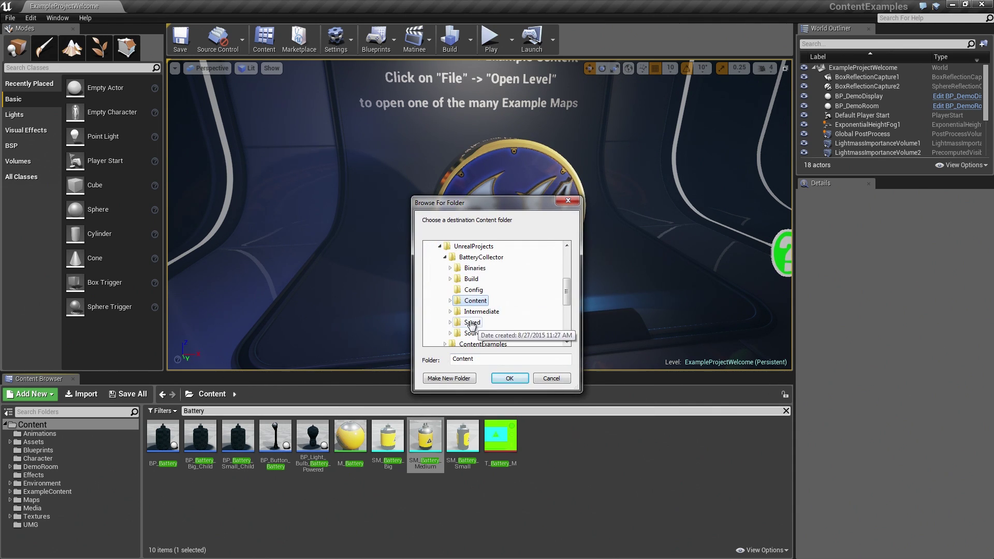
click(510, 378)
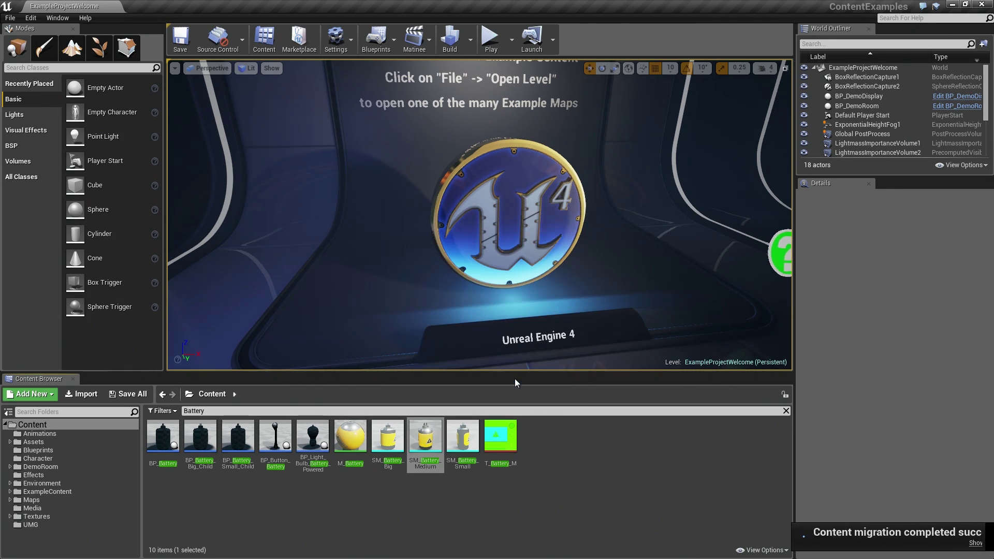
Step: Search the content for elect and migrate the P_electricity_arc particle system into the BatteryCollector project's Content folder
click(244, 408)
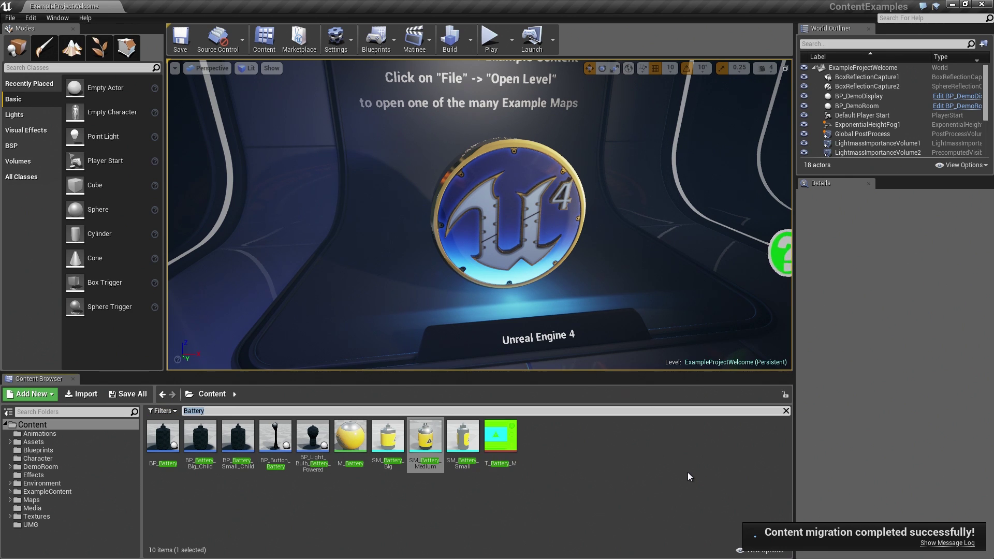
key(BackSpace)
text(elect)
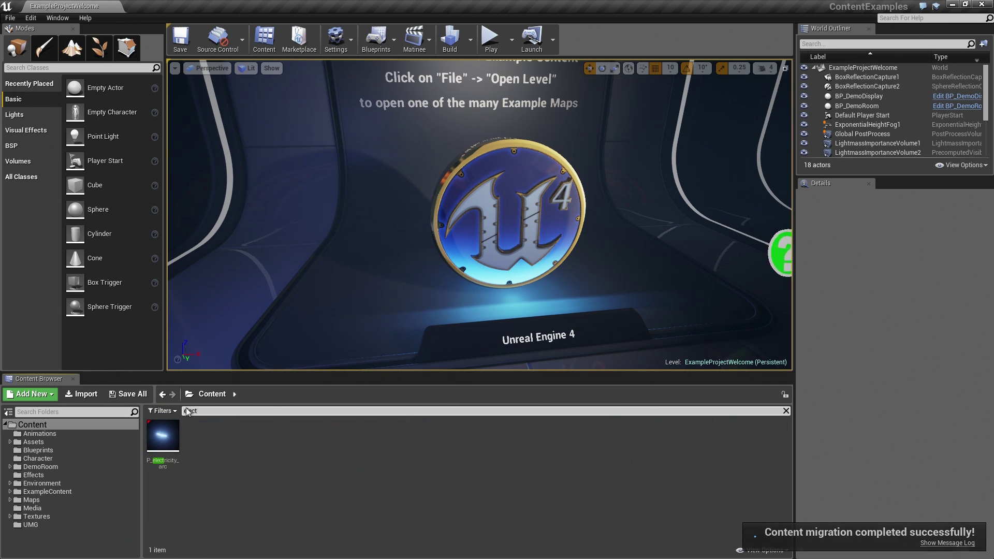
right_click(162, 442)
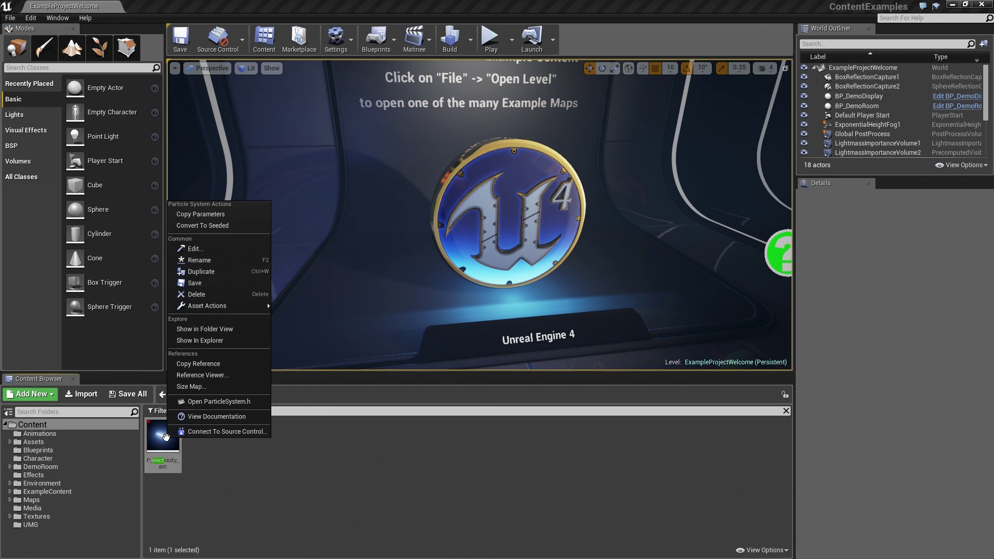
mouse_move(220, 307)
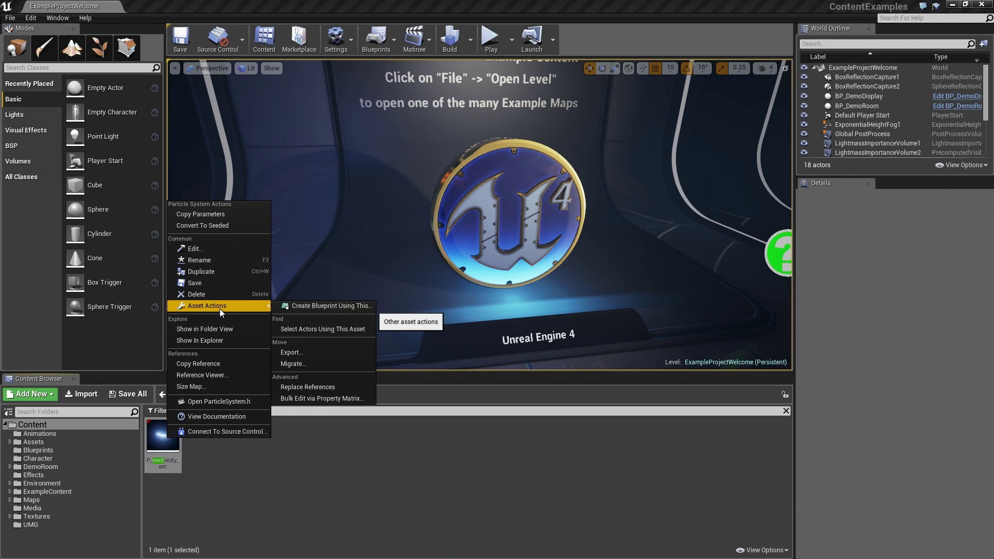
click(294, 367)
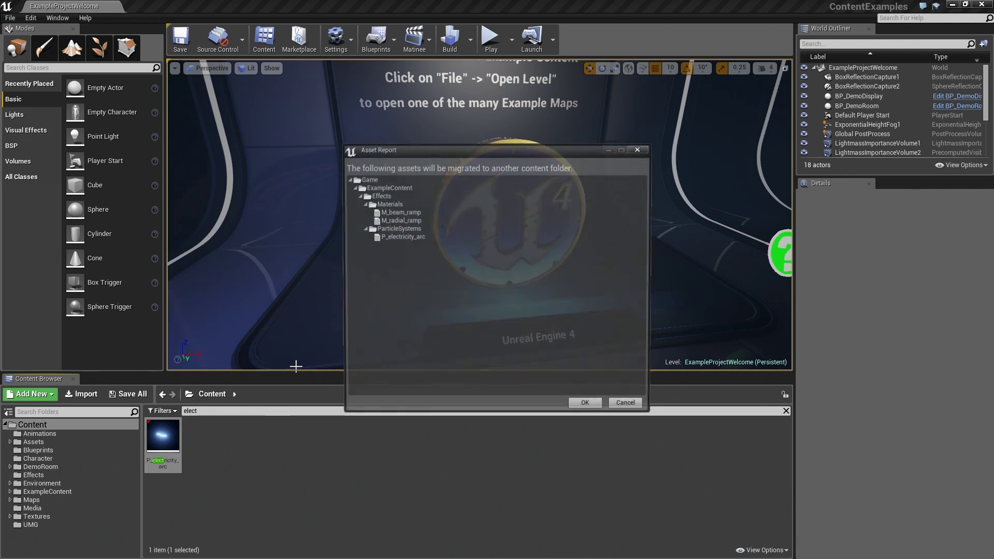
click(581, 410)
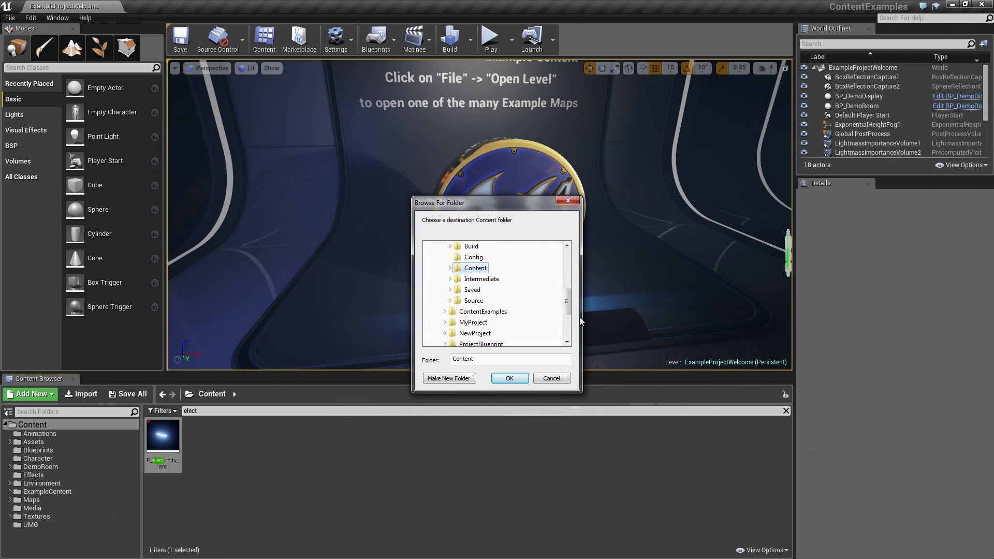
click(510, 379)
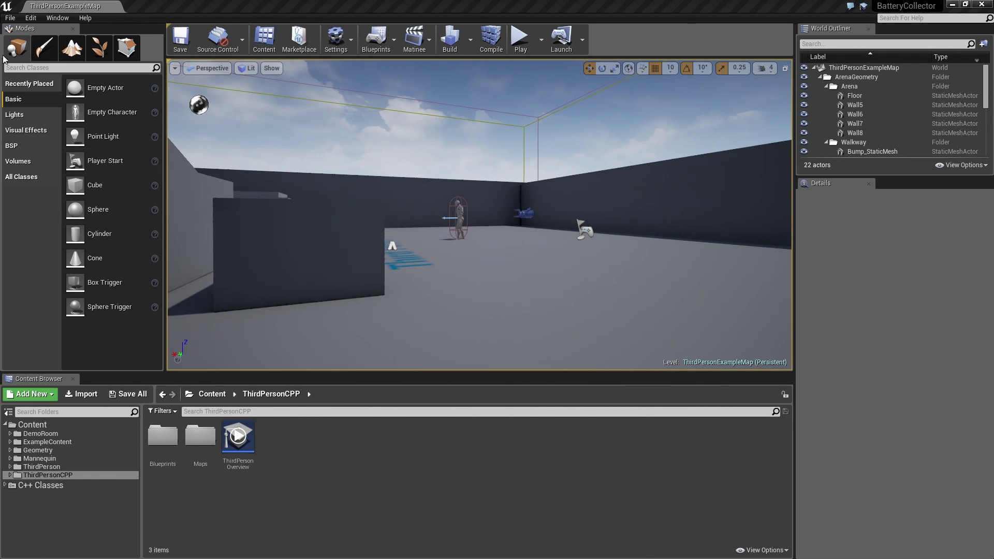
Step: Create a new level from the Default template
click(9, 18)
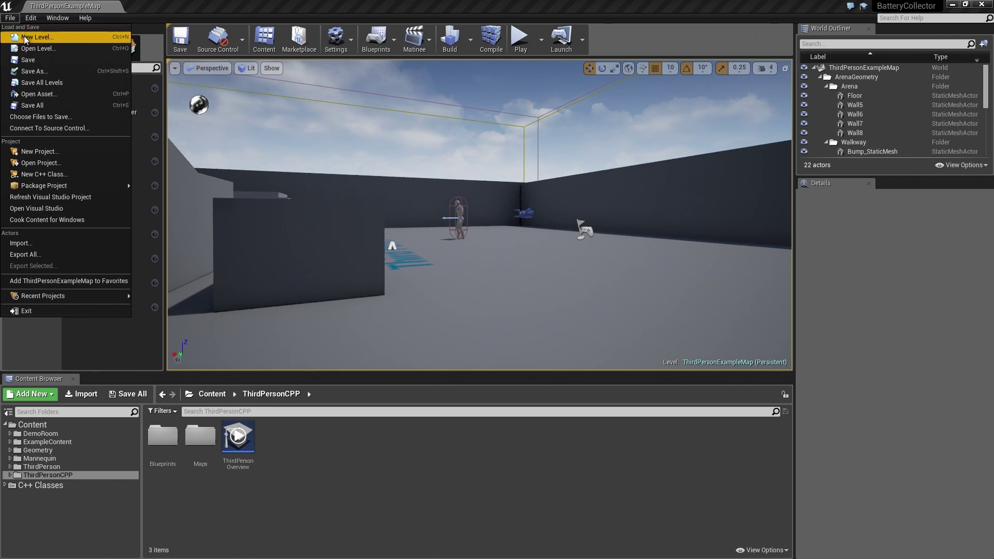
click(8, 19)
click(7, 19)
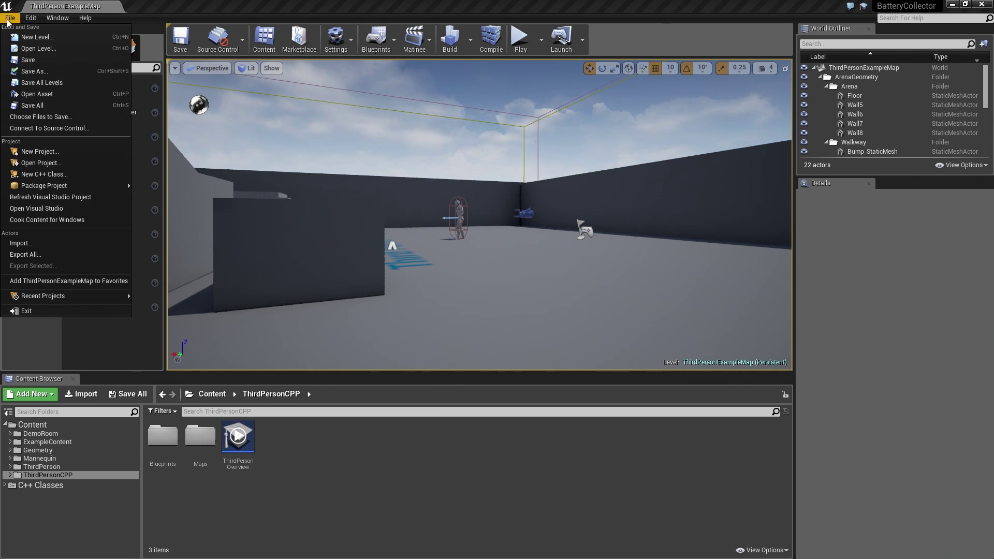
click(26, 37)
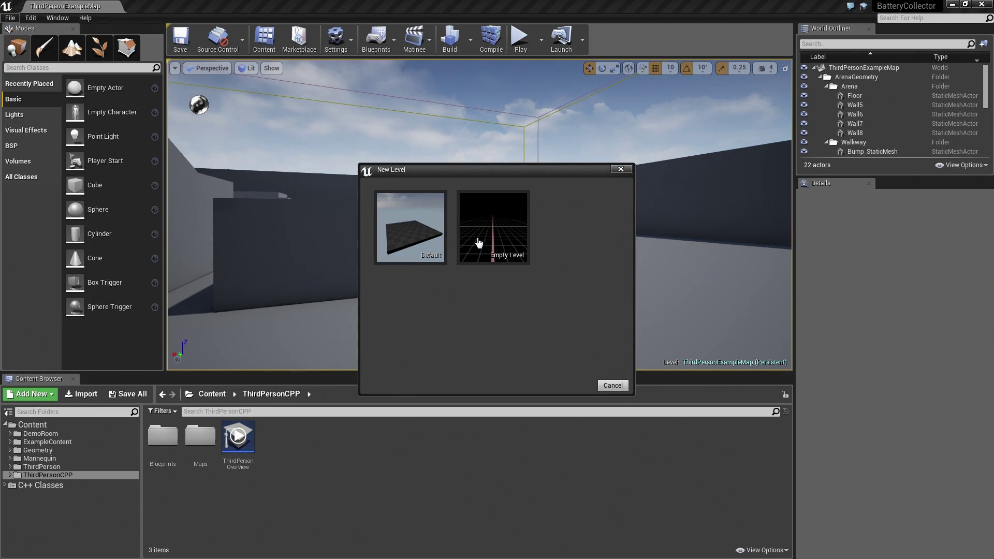
click(411, 244)
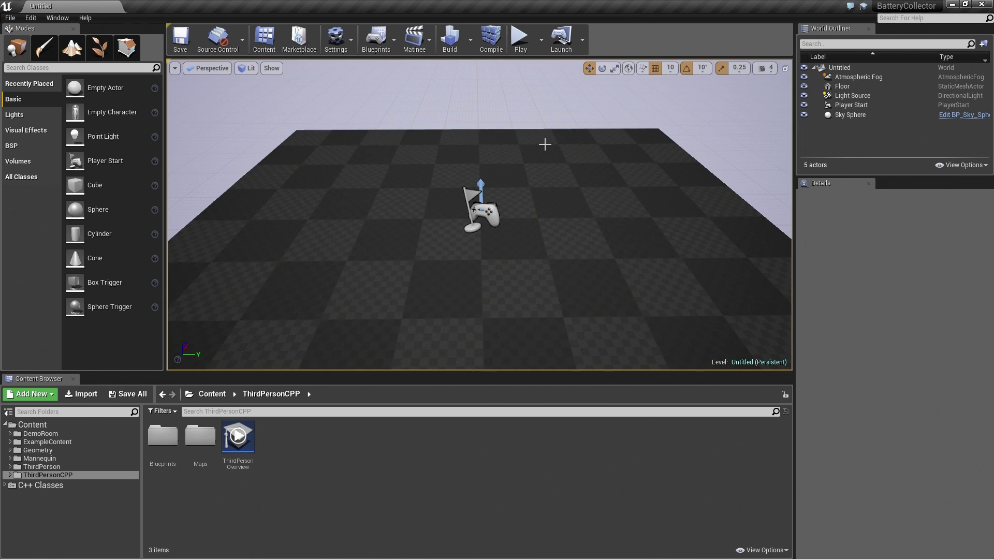
right_drag(478, 278, 486, 303)
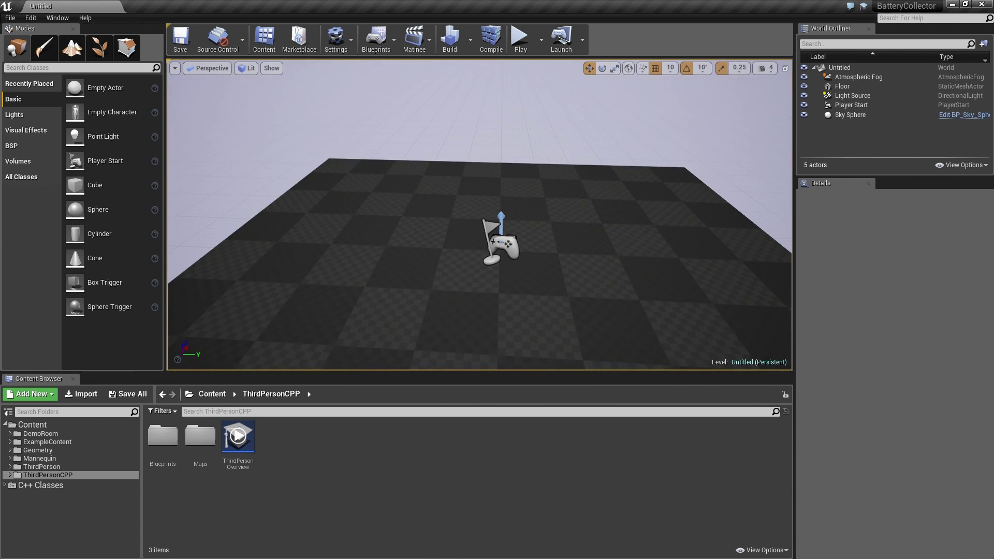
key(s)
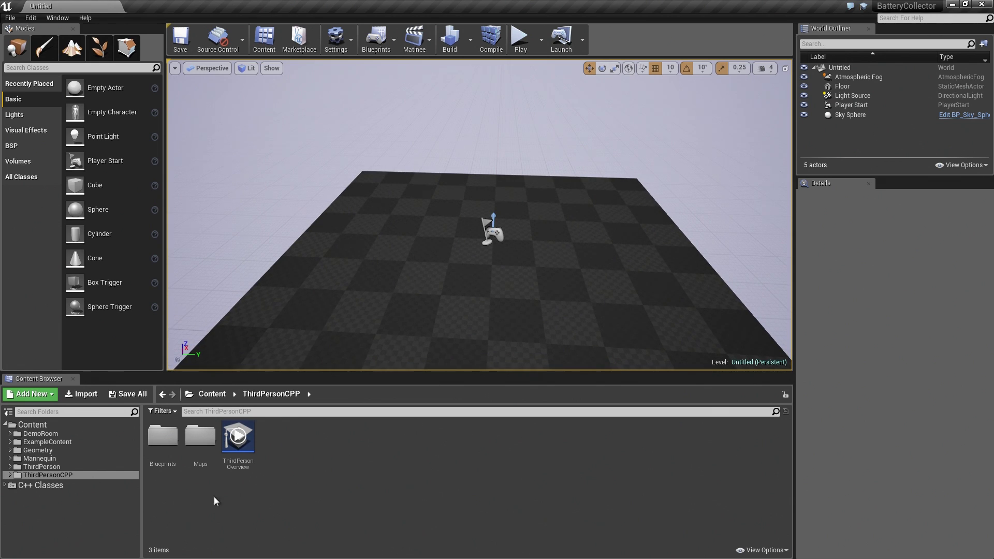
Step: Create a folder named Maps directly under Content and open it
click(36, 424)
right_click(43, 424)
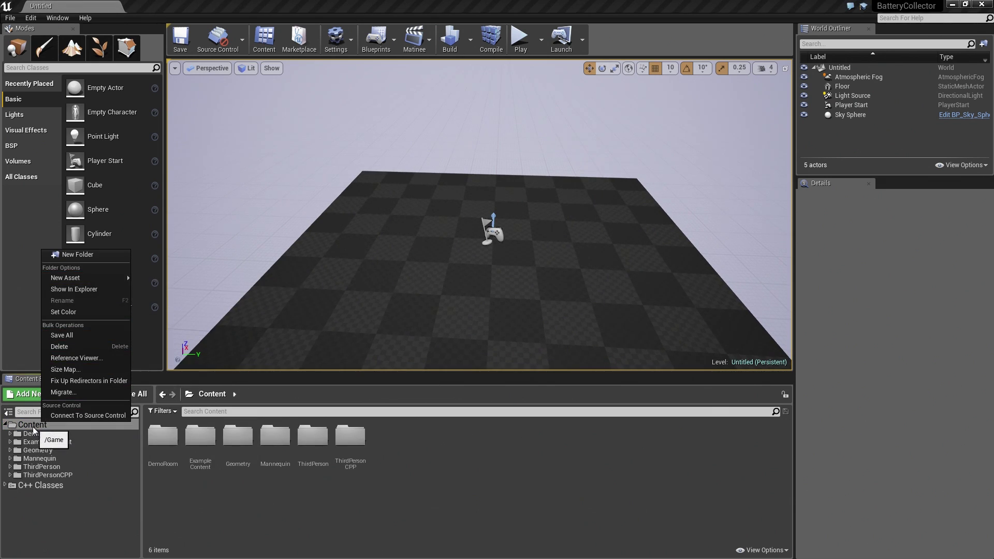
click(448, 469)
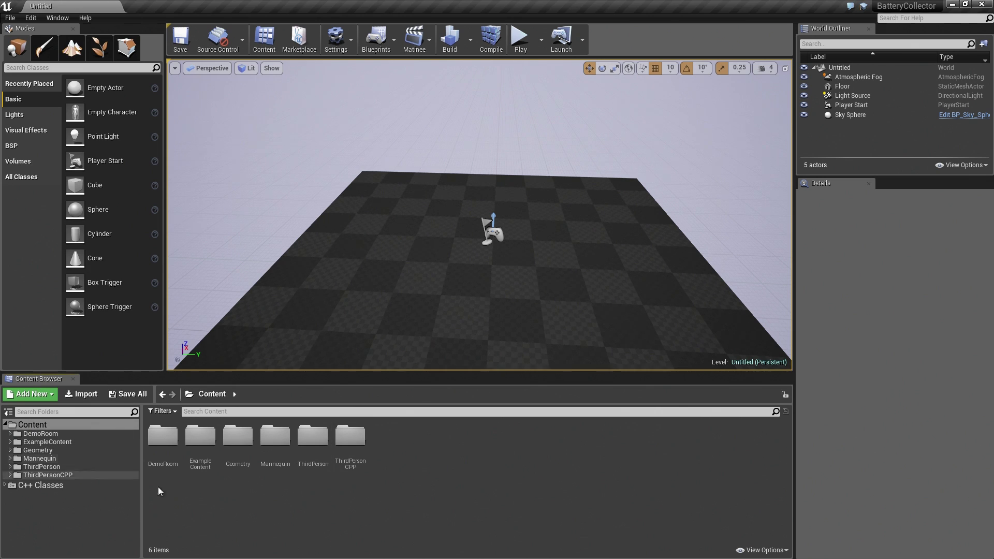
right_click(424, 443)
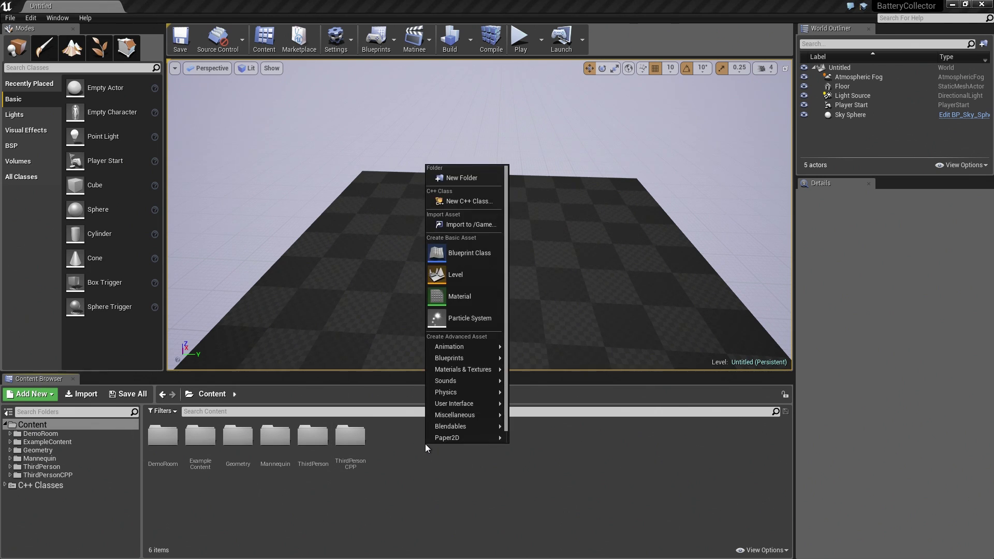
click(449, 179)
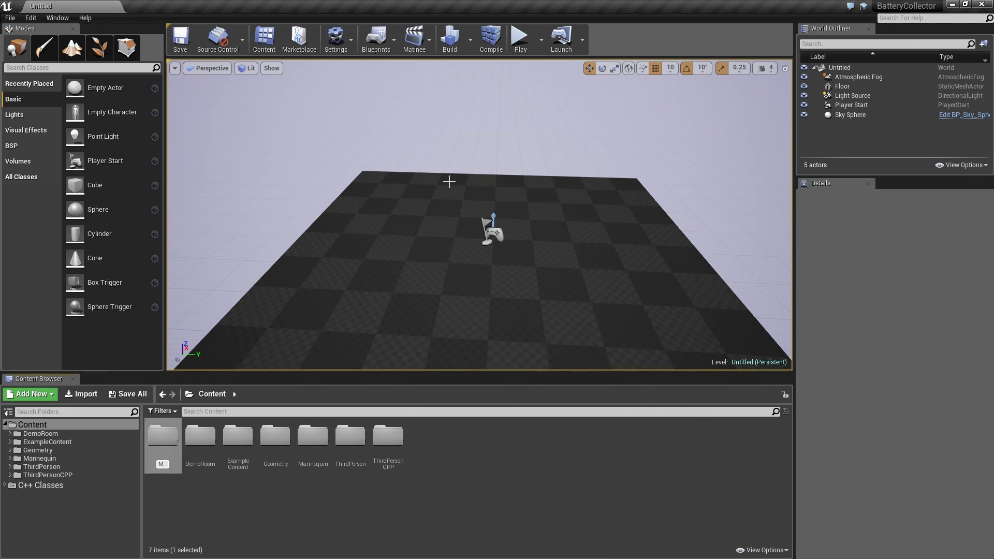
text(Maps)
key(Return)
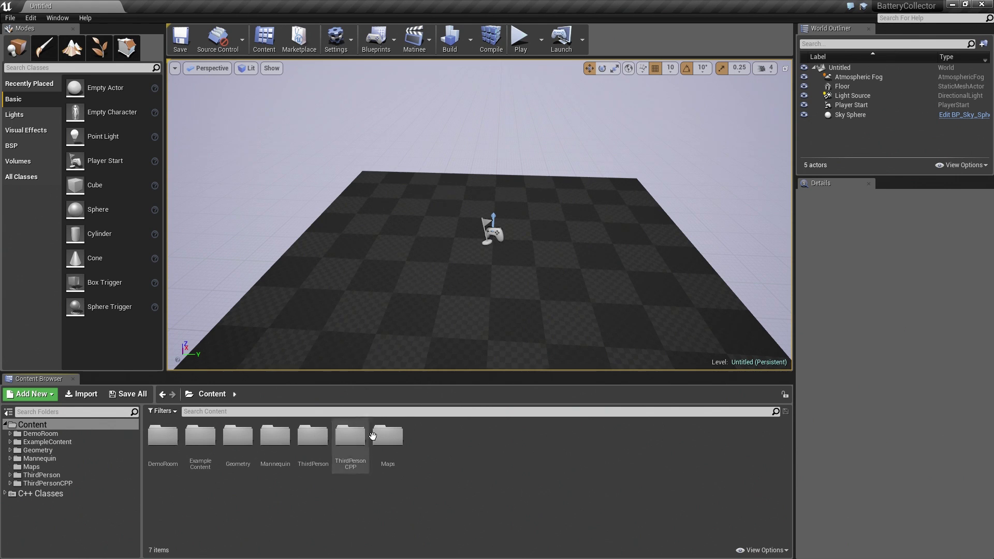
double_click(388, 435)
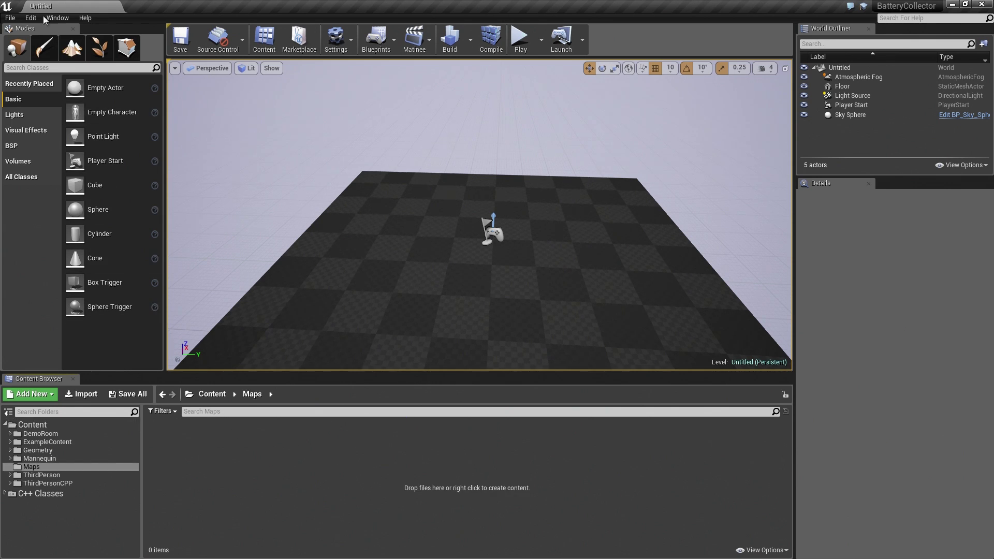
Step: Save the new level as CollectionLevel in the Maps folder
click(10, 17)
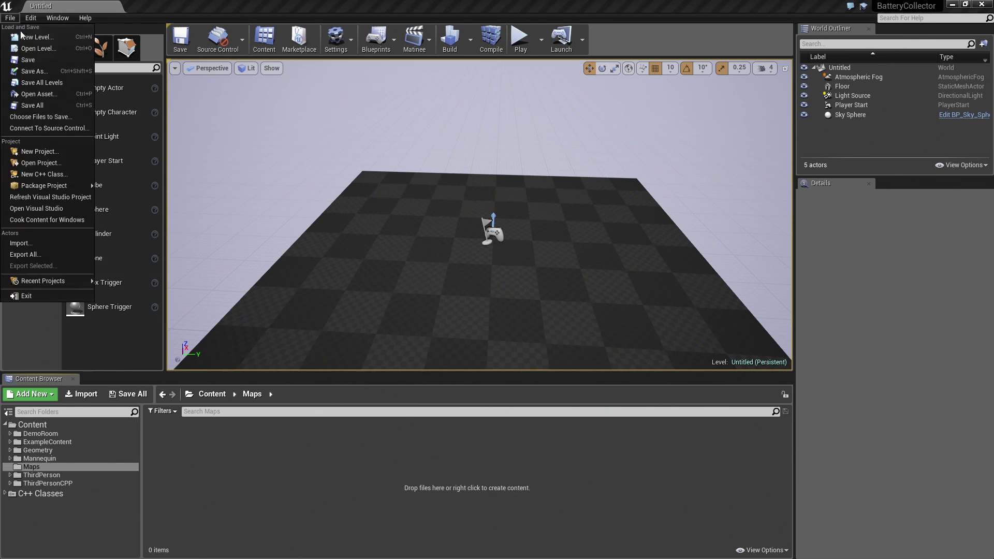
click(38, 62)
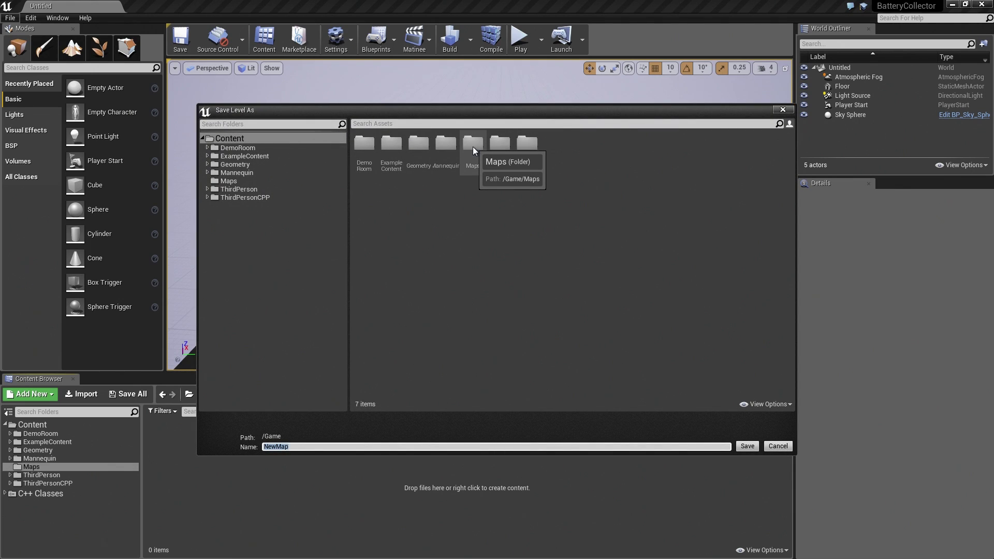
double_click(473, 147)
click(298, 443)
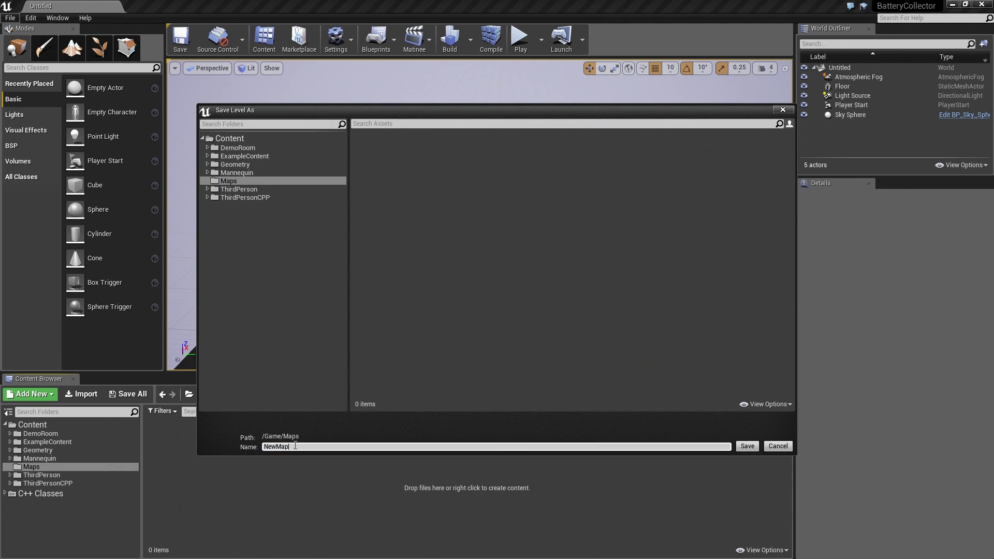
text(CollectionLevel)
key(Return)
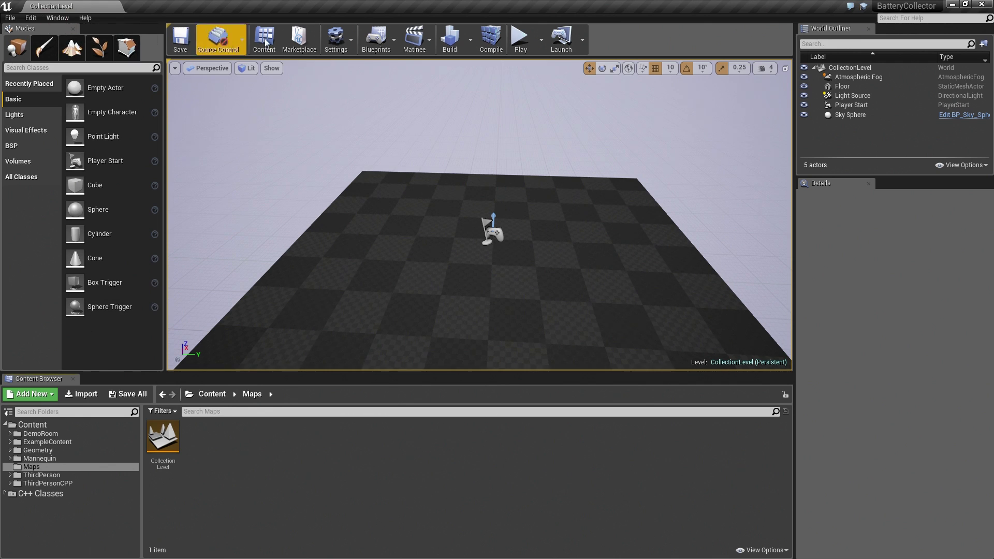
Step: In the project's Maps & Modes settings, set both the Game Default Map and the Editor Startup Map to CollectionLevel
click(350, 39)
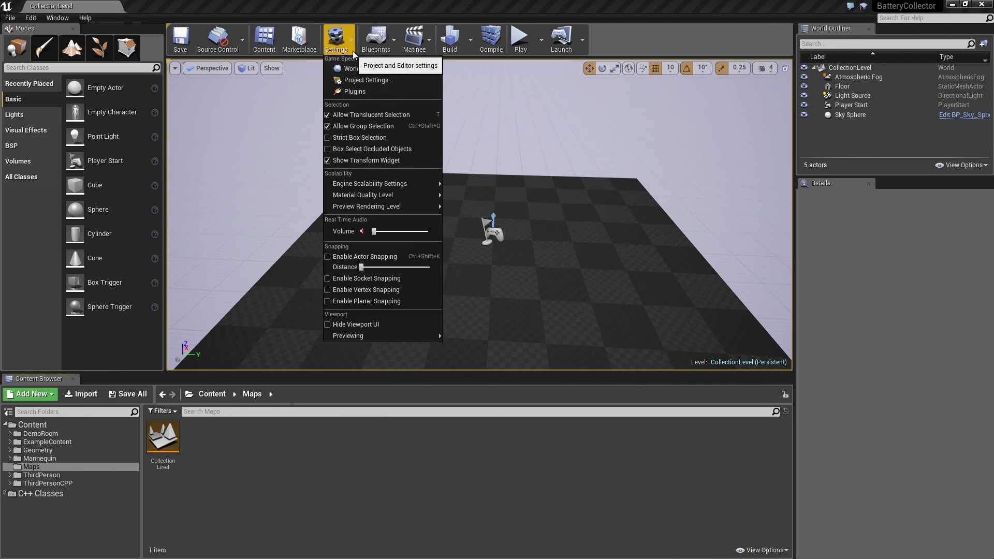
click(367, 80)
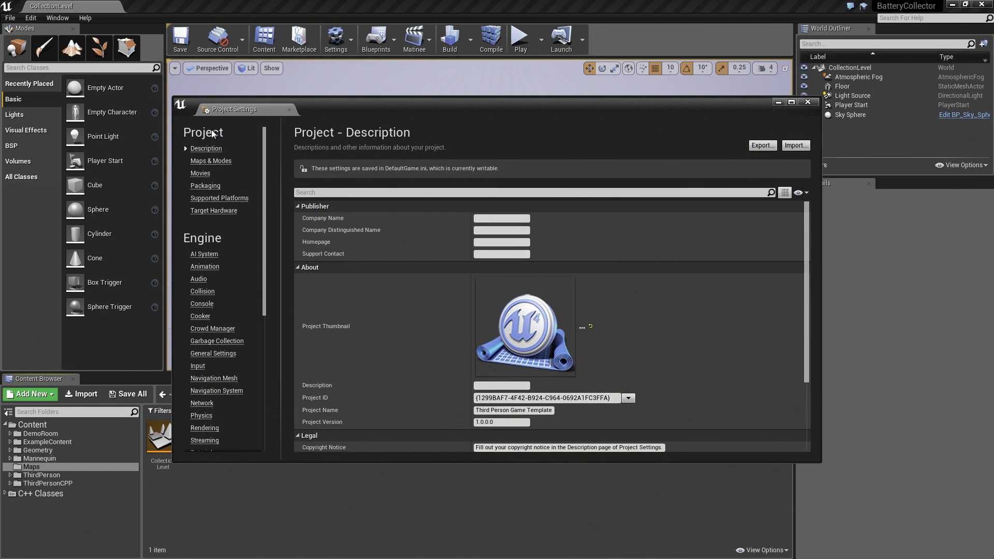
click(202, 161)
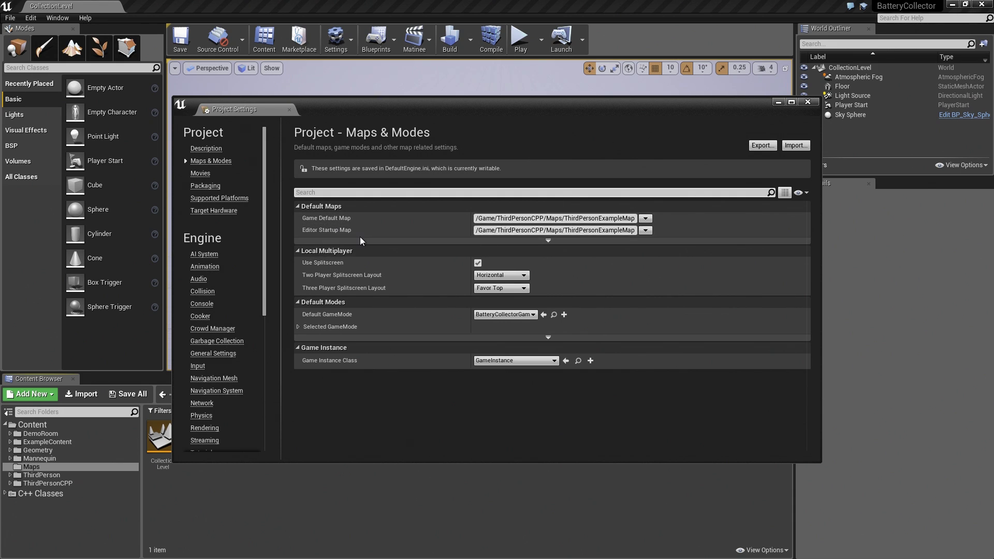
click(645, 218)
click(673, 238)
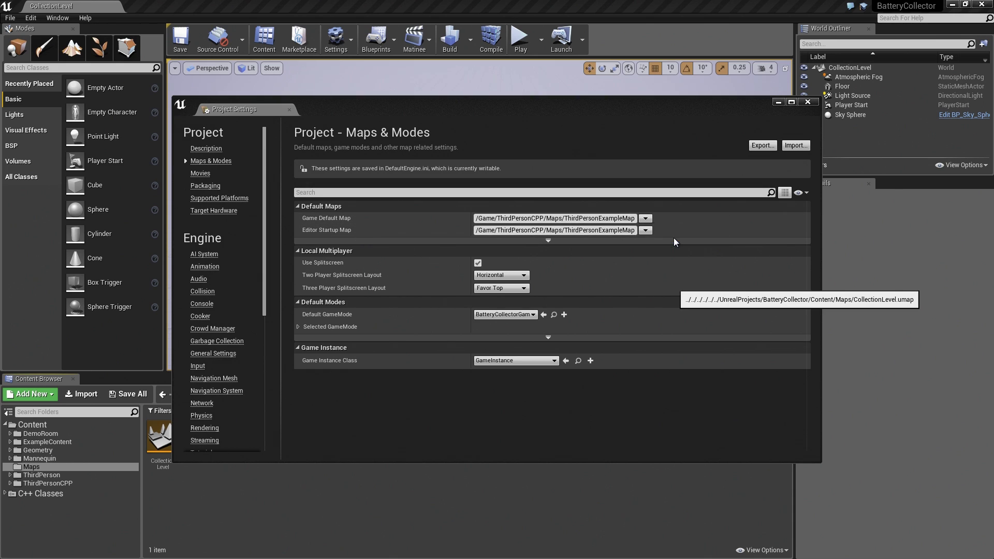
click(646, 231)
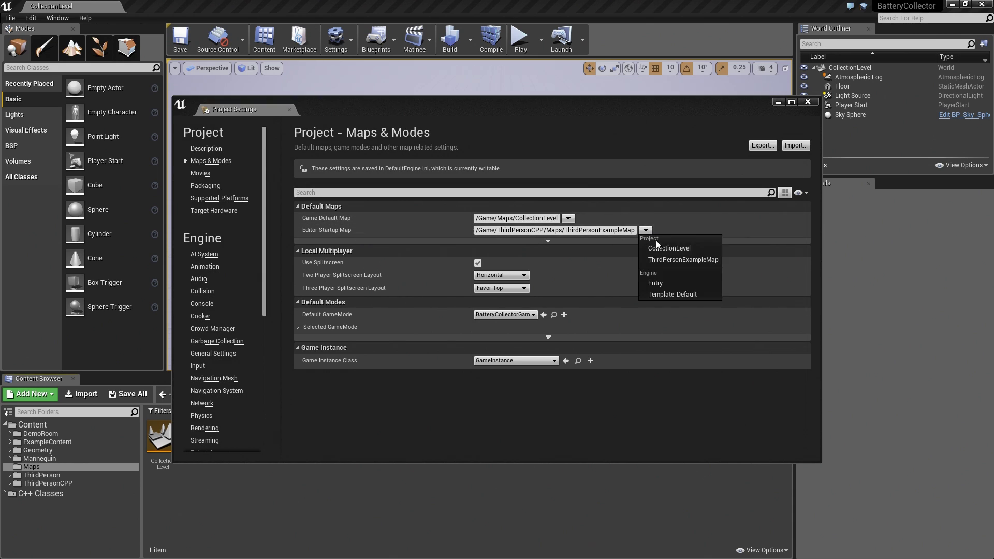
click(694, 250)
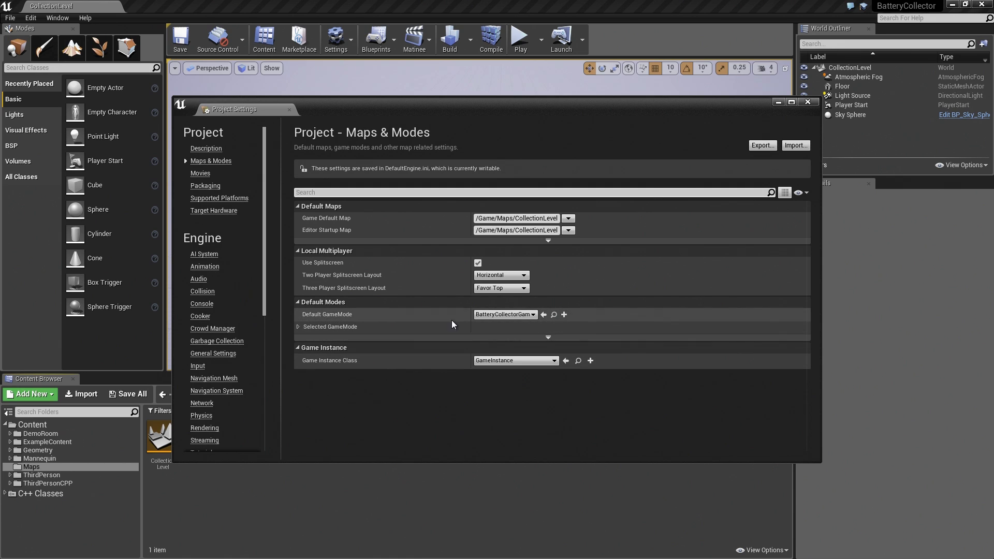
Step: Review the Default GameMode and the classes under Selected GameMode, and close the project settings
click(297, 326)
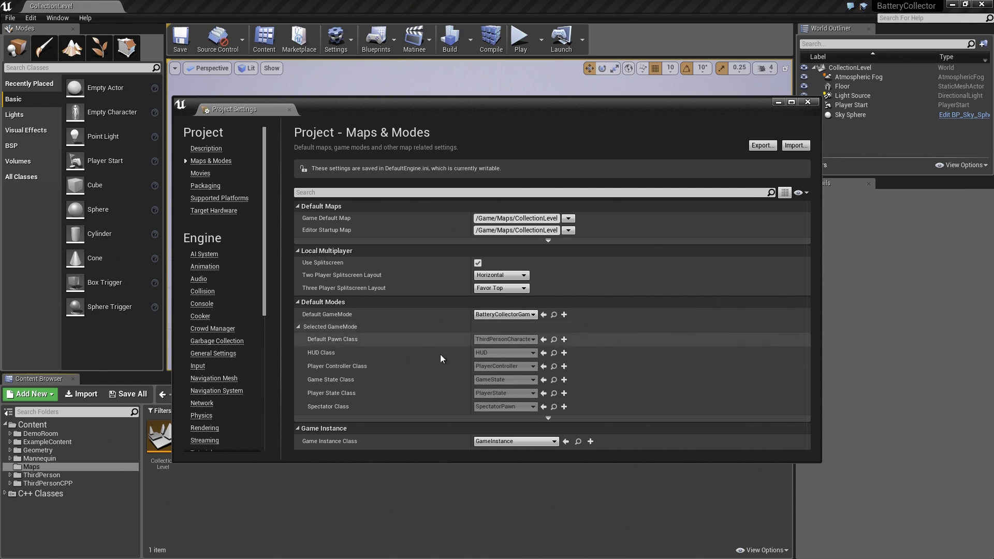
click(510, 316)
click(512, 334)
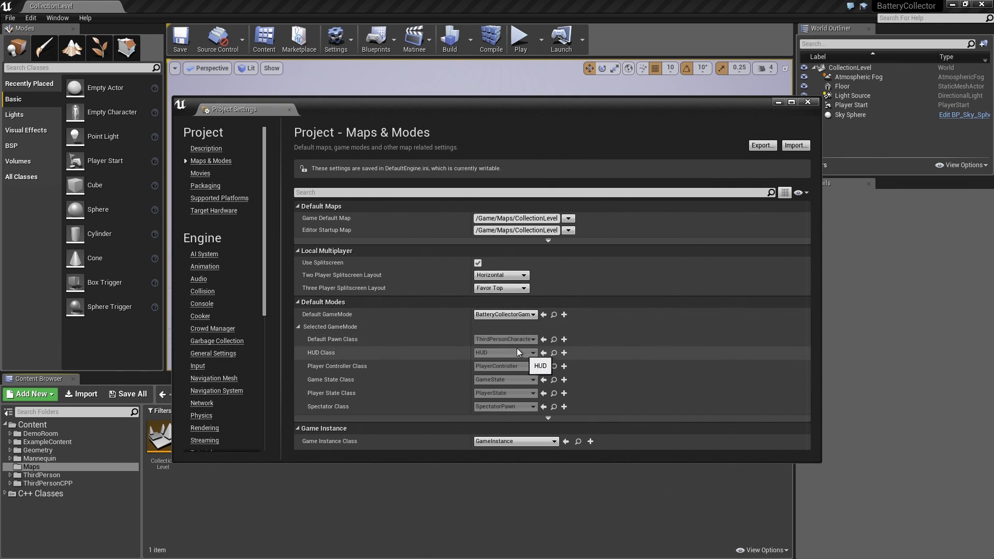
click(809, 103)
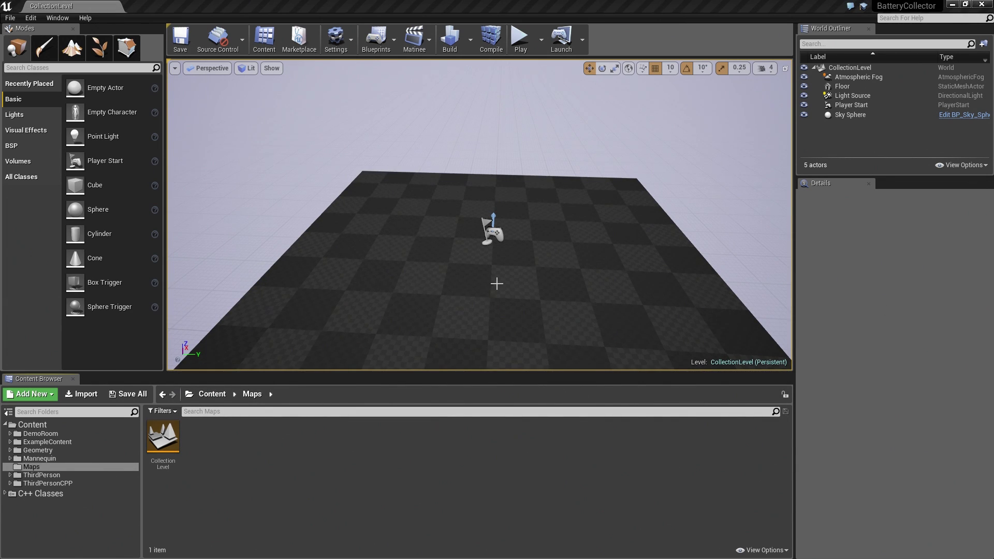
Step: Delete the Floor actor from CollectionLevel
right_click(547, 282)
right_drag(521, 193, 505, 237)
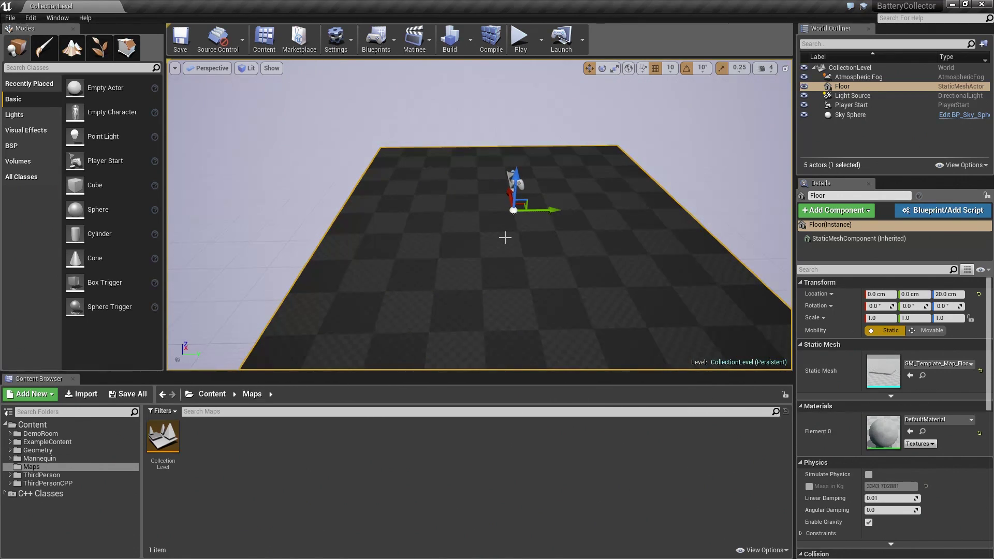
scroll(505, 237, down, 2)
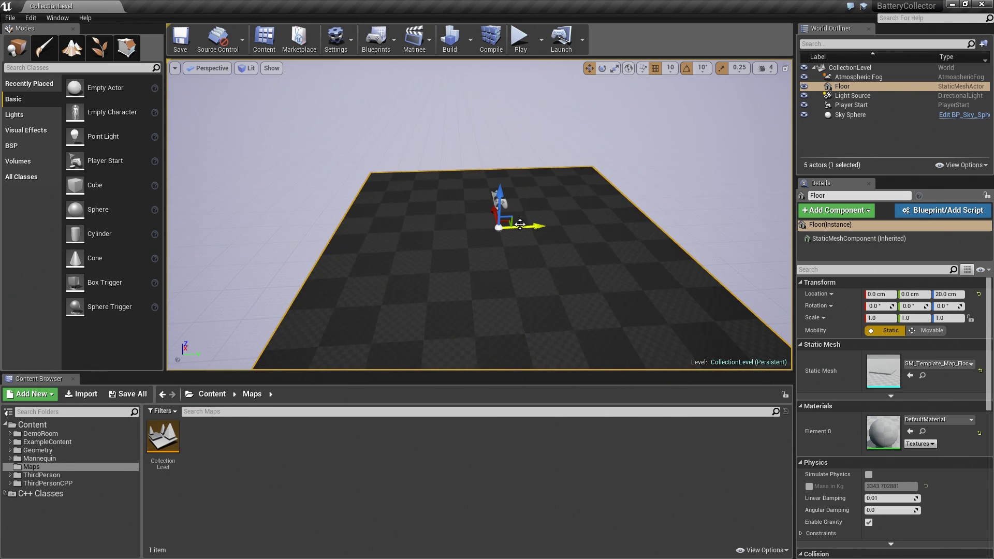
click(855, 77)
click(847, 88)
key(Delete)
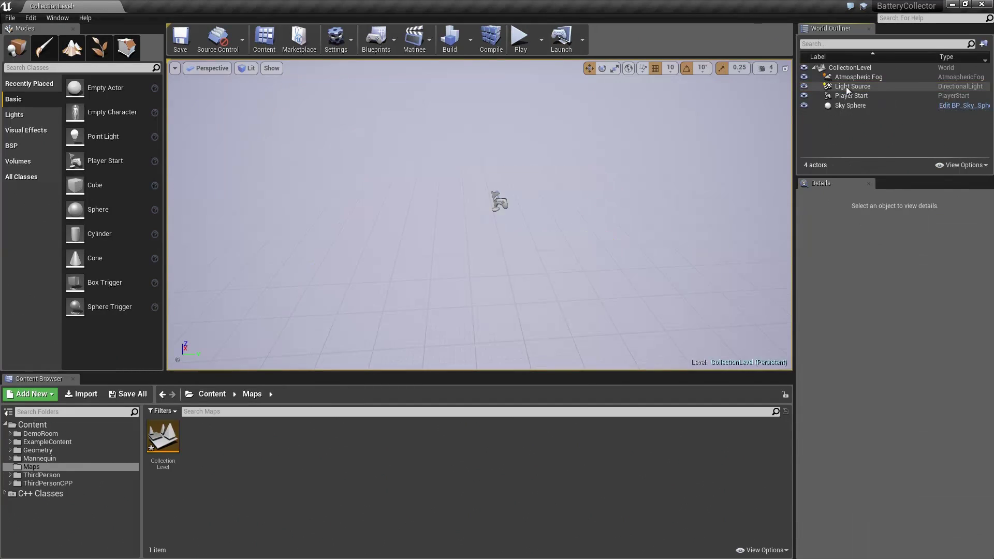
Step: Search the whole Content folder for BP and place BP_DemoRoom in the level at about -470, 430, 130 cm
click(62, 425)
click(232, 412)
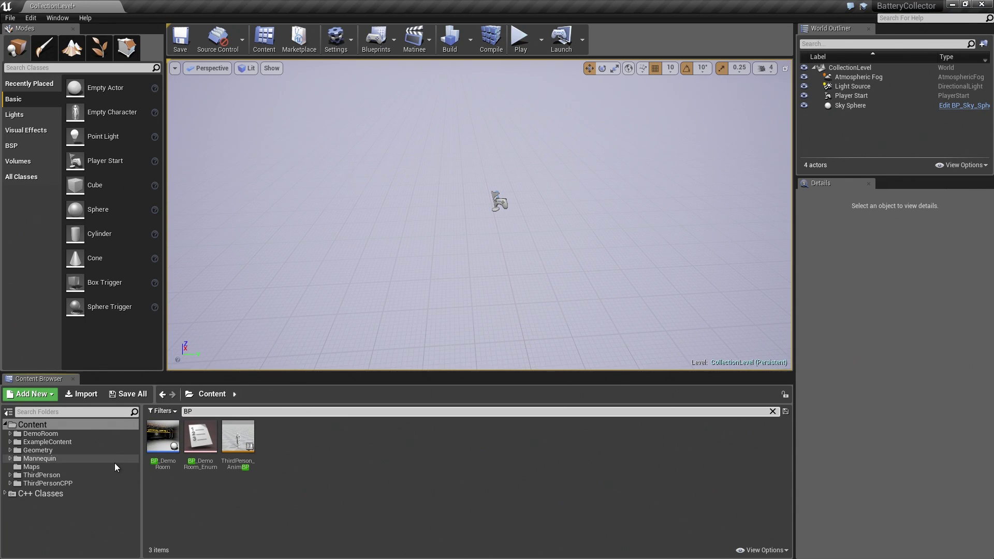
click(166, 438)
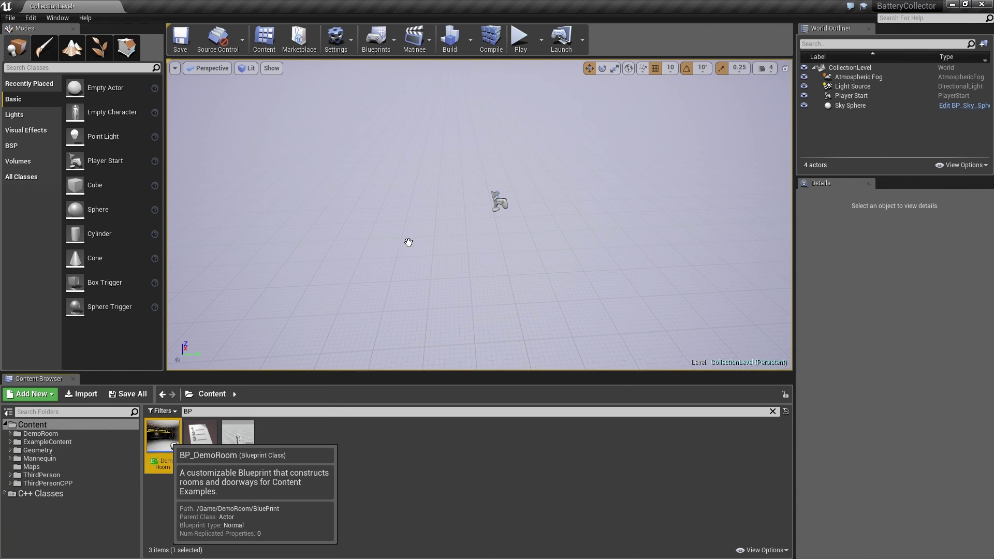
drag(409, 242, 788, 307)
scroll(413, 259, down, 6)
right_drag(412, 260, 744, 306)
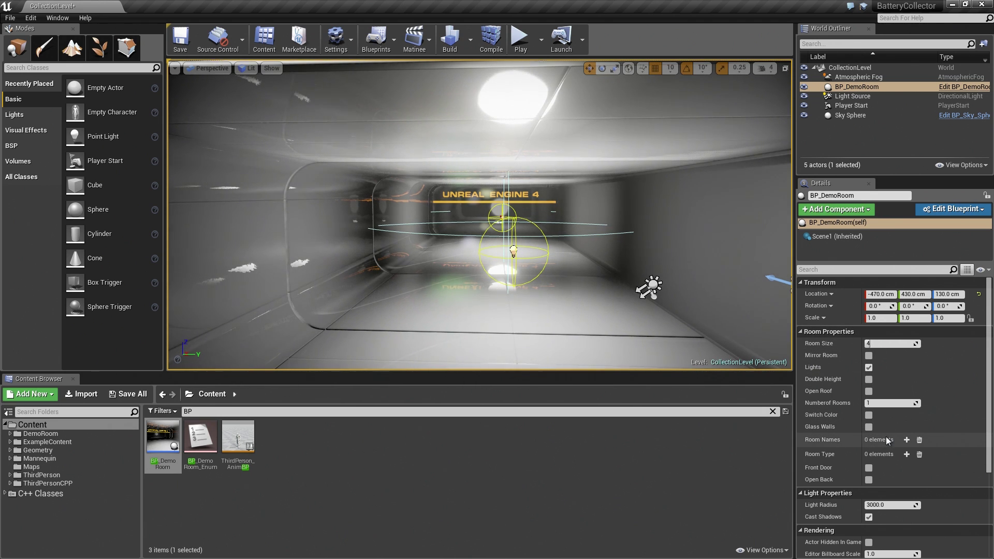
Step: In the BP_DemoRoom room properties, enable Mirror Room, turn off Lights and enable Open Roof
click(869, 356)
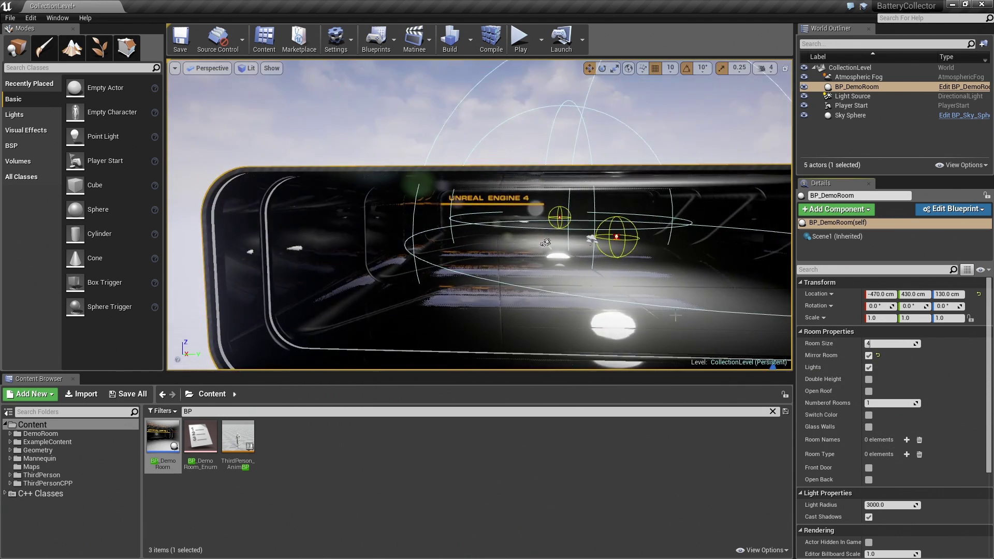
key(f)
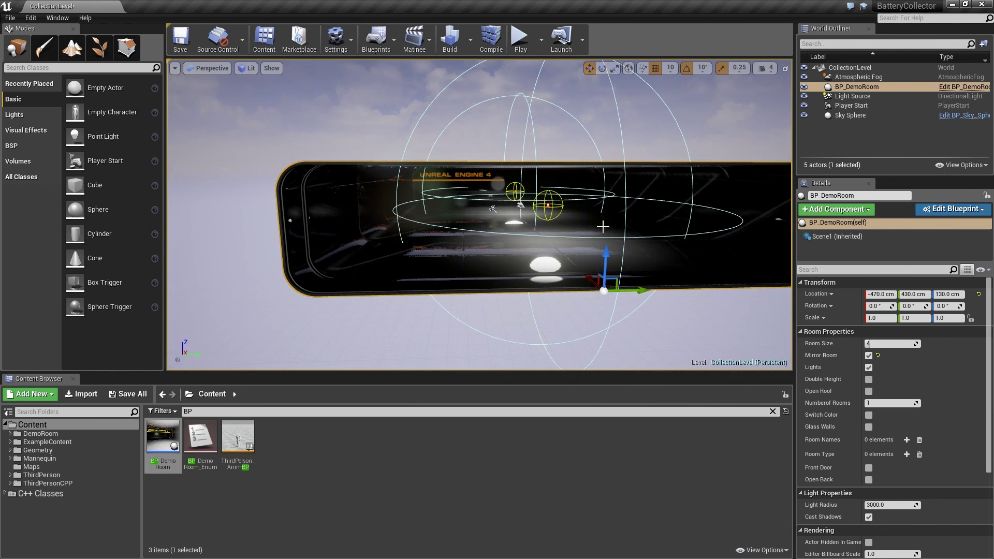
click(869, 368)
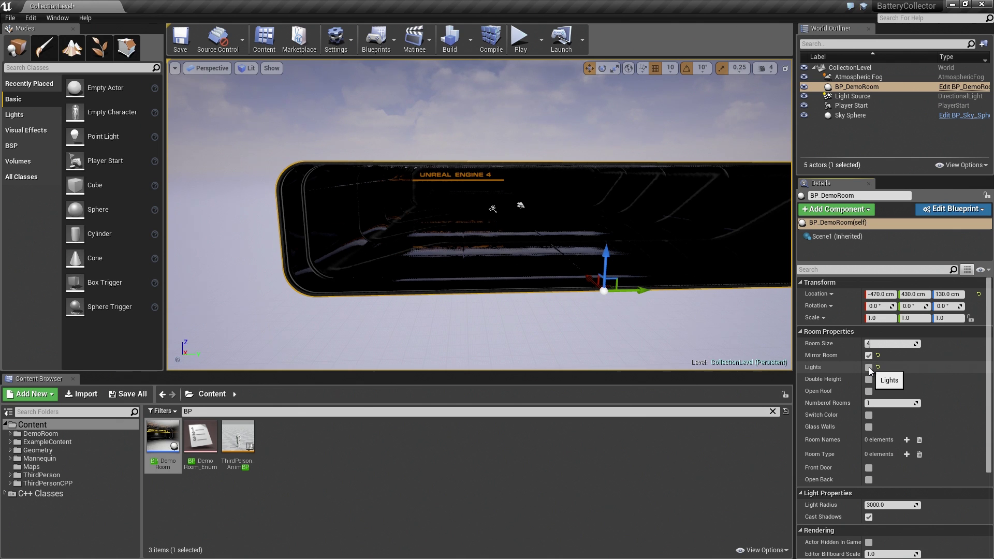
click(869, 391)
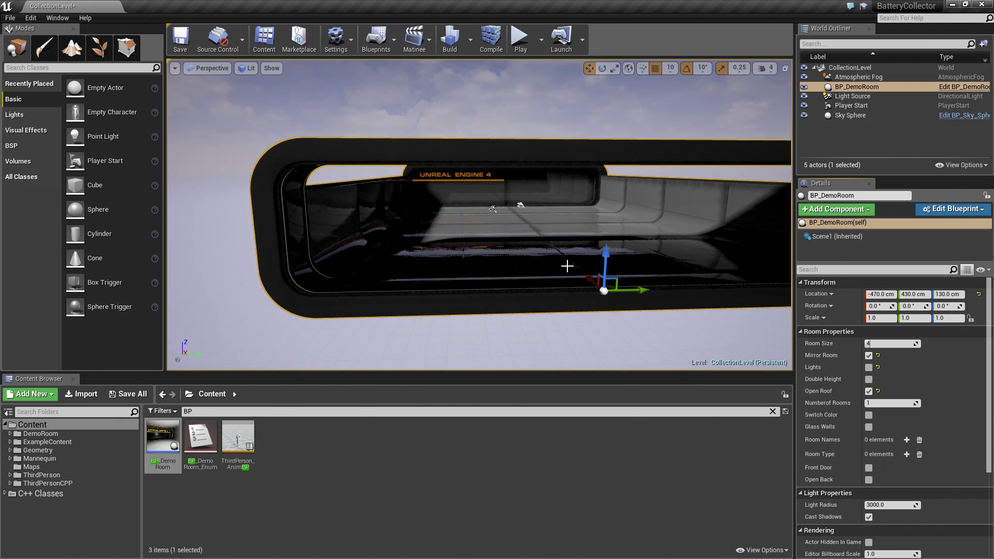
Step: Enable Switch Color and Glass Walls in the BP_DemoRoom room properties and look over the room from inside
drag(567, 266, 567, 196)
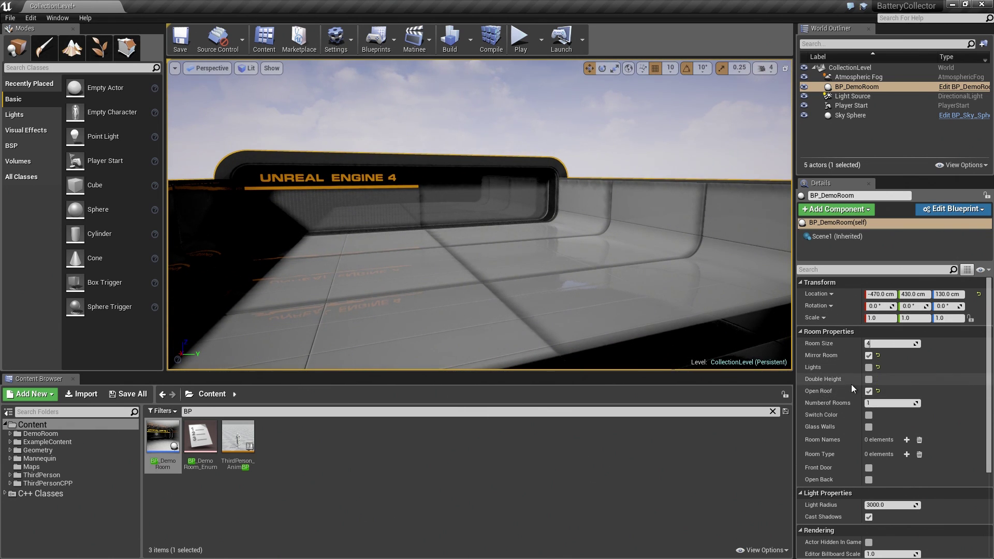
click(869, 416)
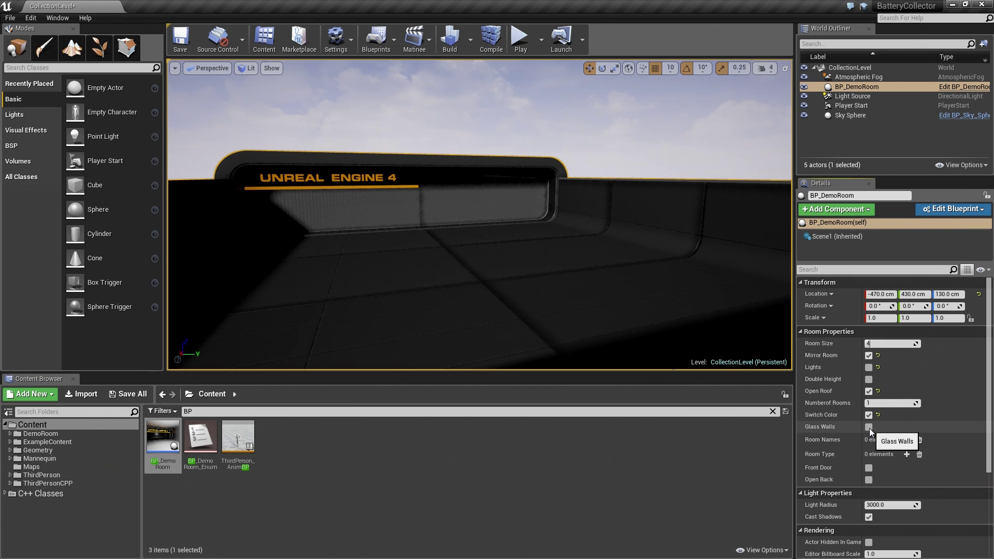
click(869, 428)
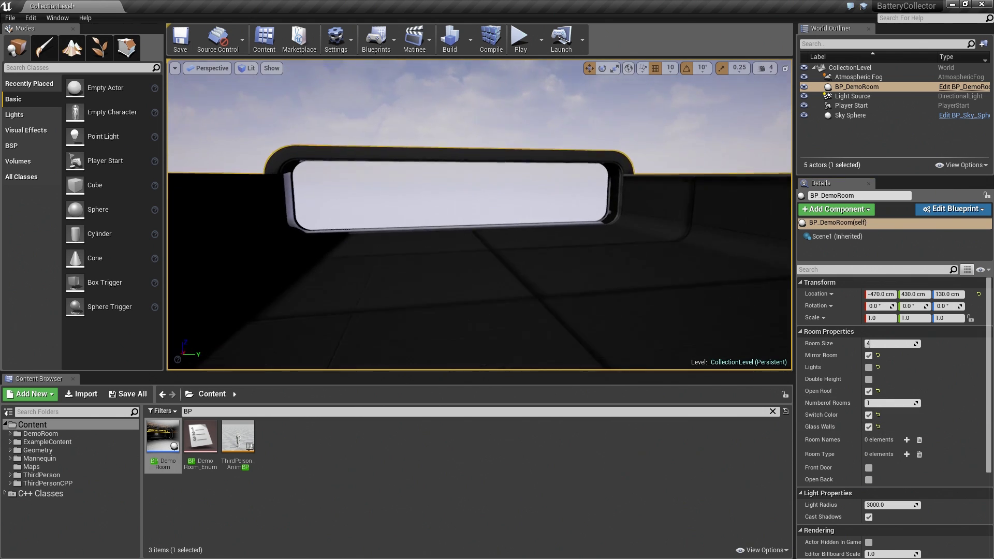
right_drag(479, 215, 717, 249)
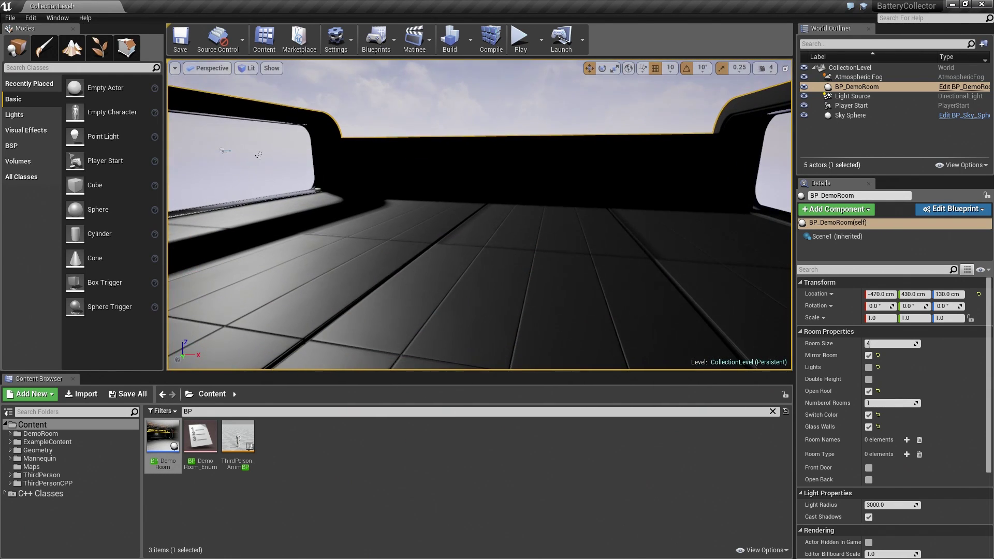
right_drag(258, 154, 181, 264)
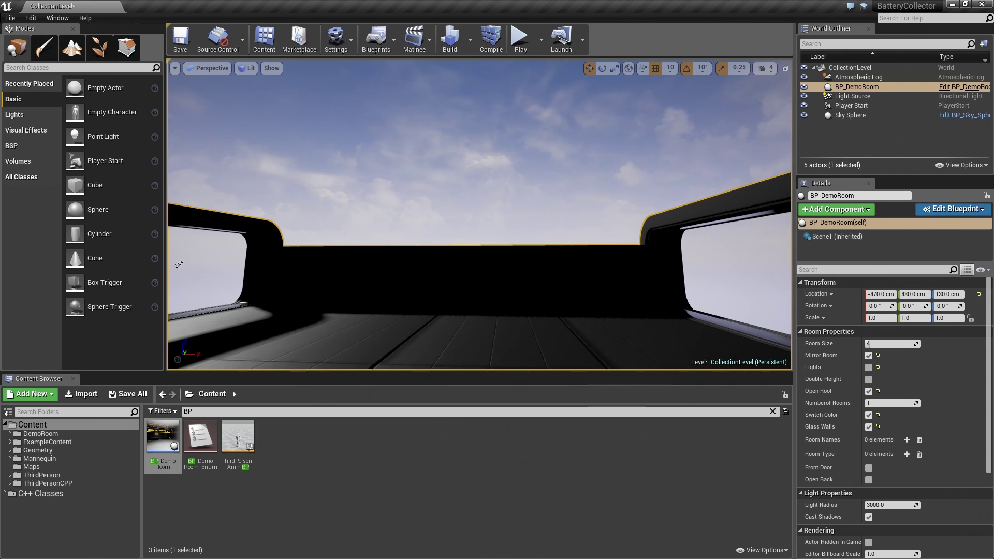
right_drag(508, 261, 519, 242)
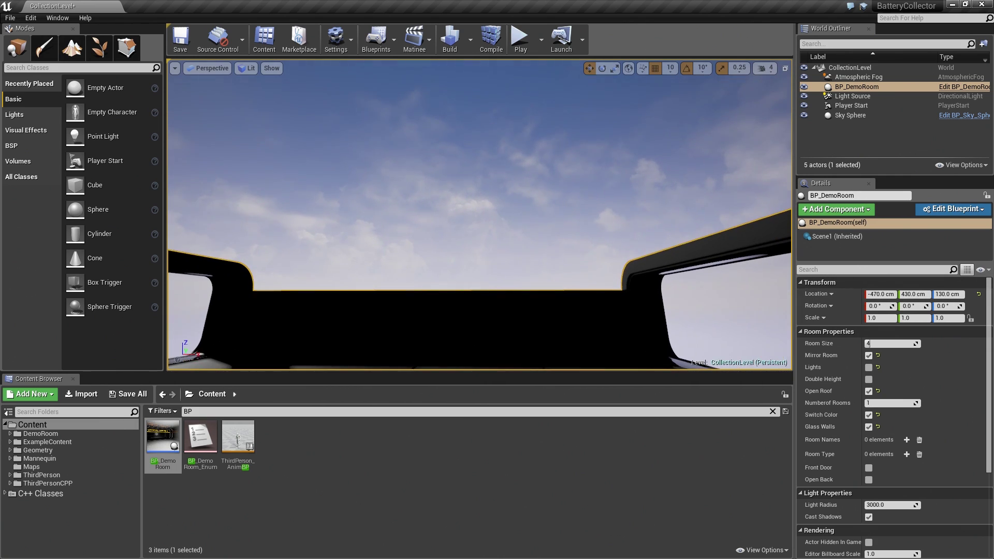
Step: Move the Player Start above the room's floor, to about 1650, 540, 302 cm
click(855, 106)
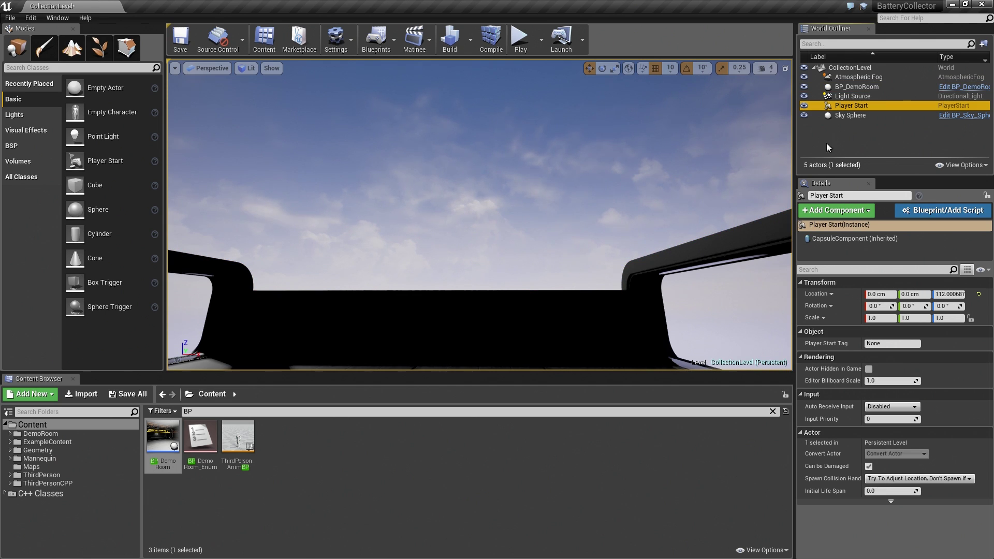
double_click(859, 107)
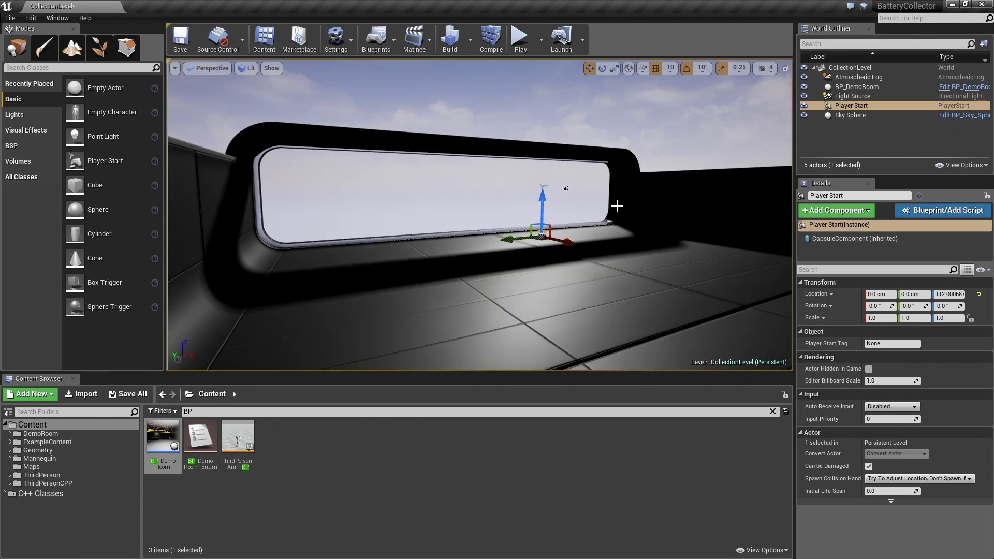
key(f)
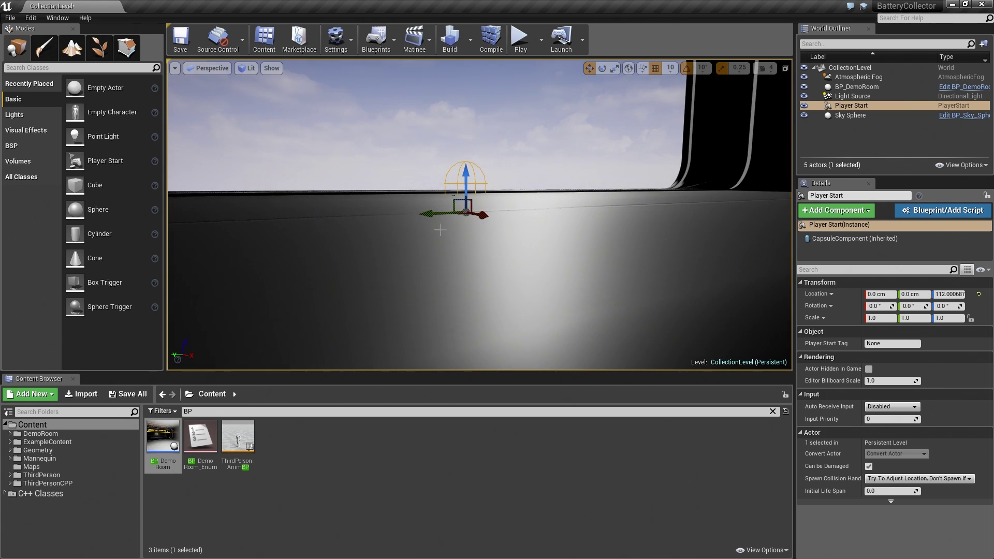
key(a)
right_drag(440, 229, 445, 195)
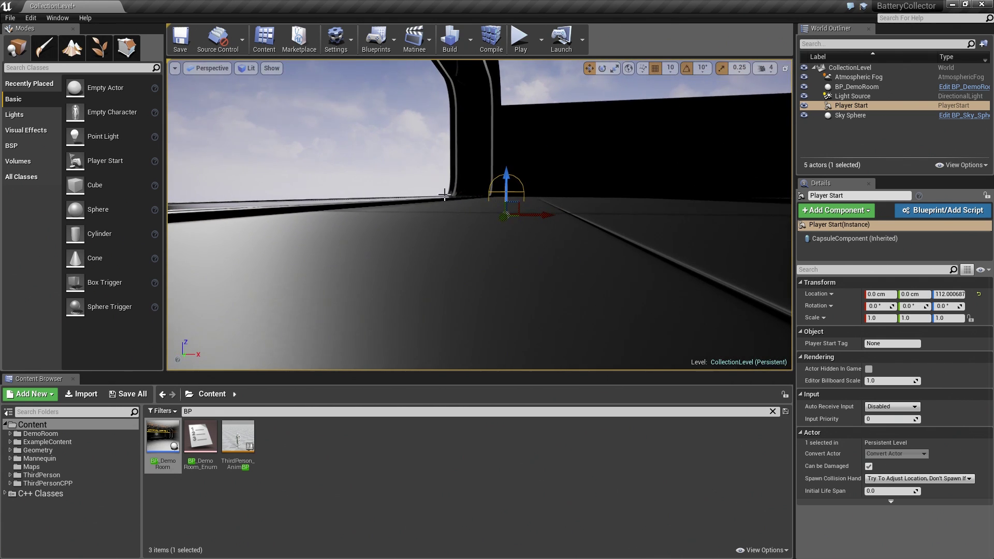
drag(504, 176, 792, 155)
scroll(739, 180, down, 10)
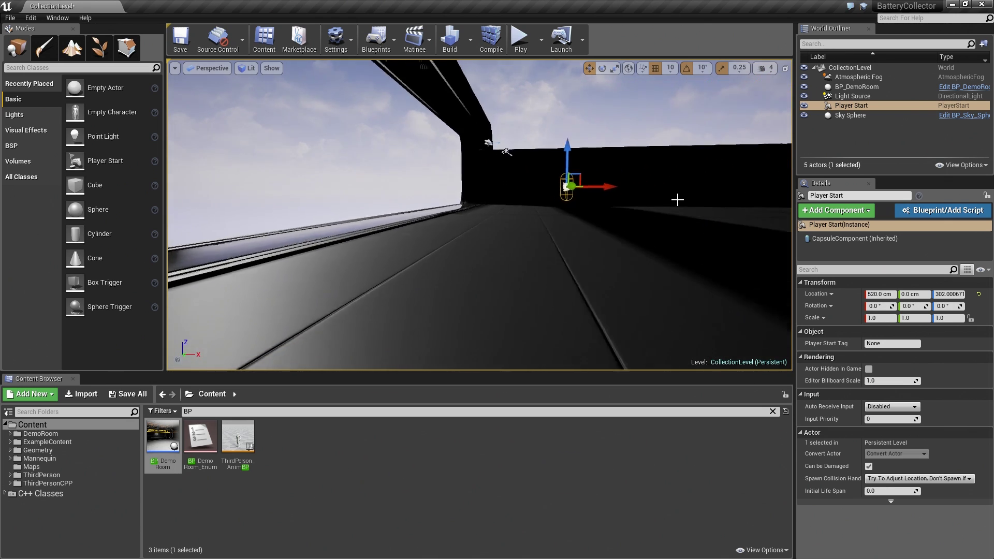
scroll(642, 207, down, 8)
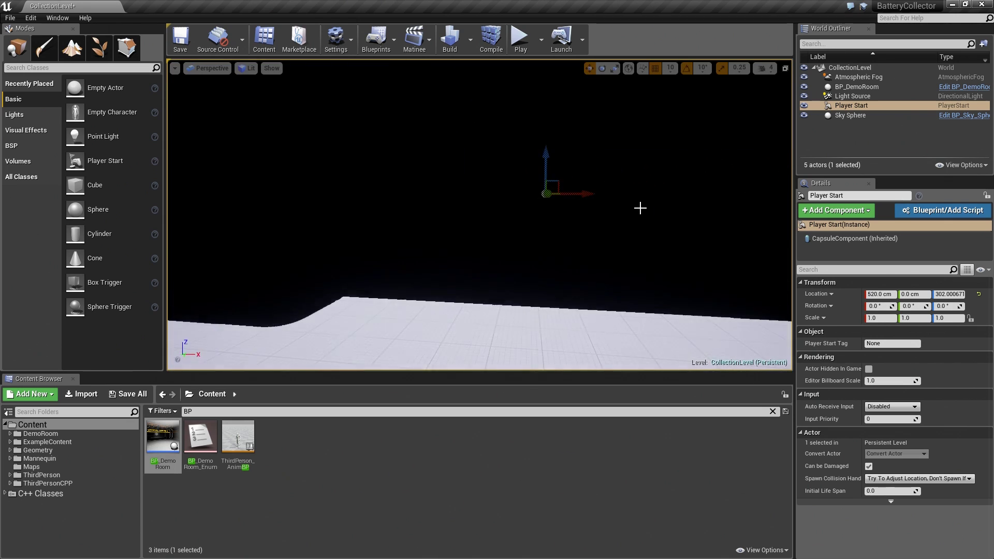
scroll(639, 208, up, 7)
drag(604, 191, 789, 202)
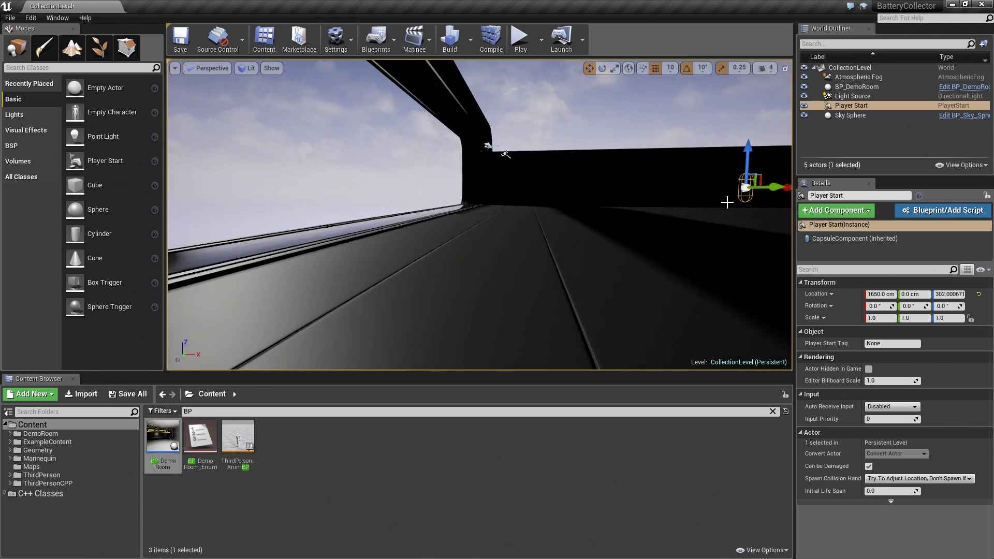
scroll(726, 200, down, 6)
key(f)
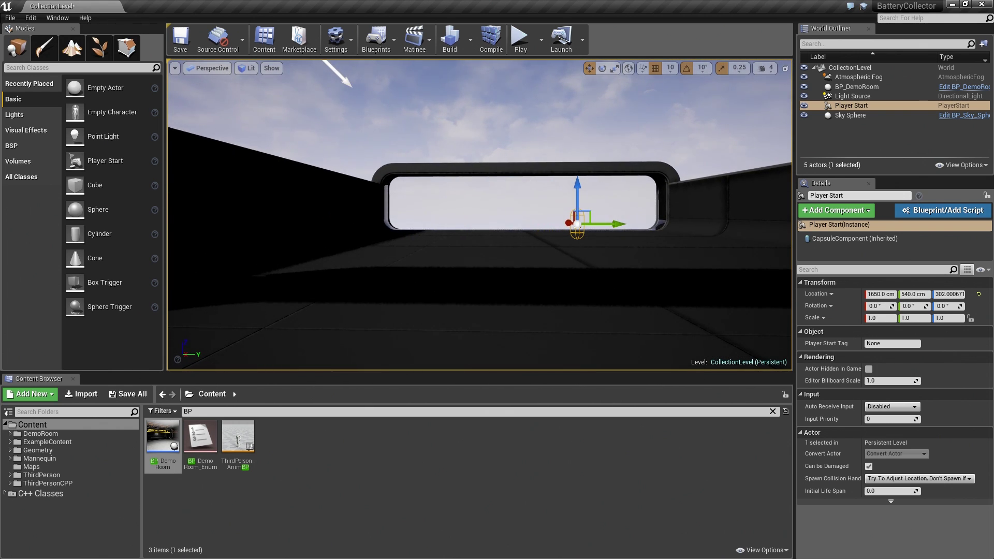
right_drag(656, 158, 780, 147)
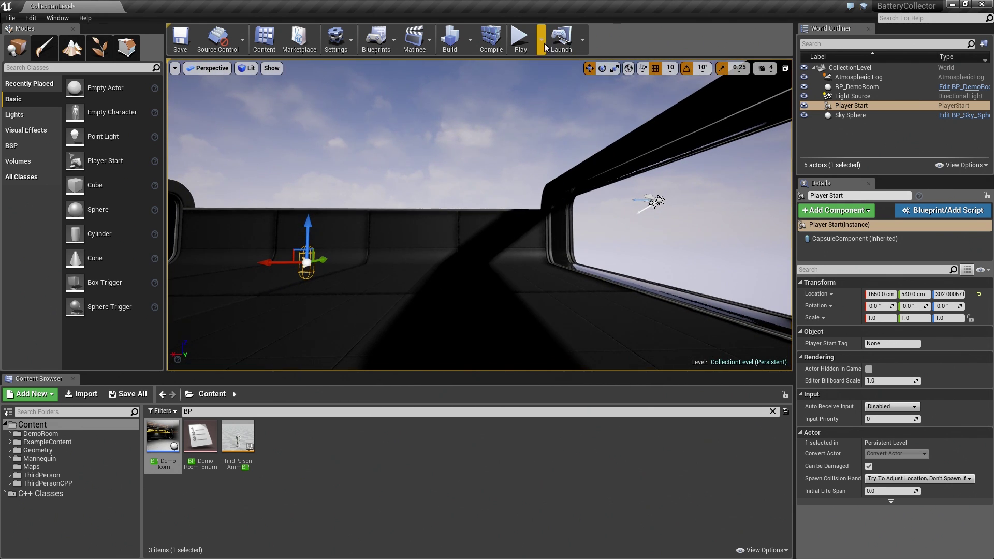
Step: Play CollectionLevel in the editor to test the Player Start position
click(520, 38)
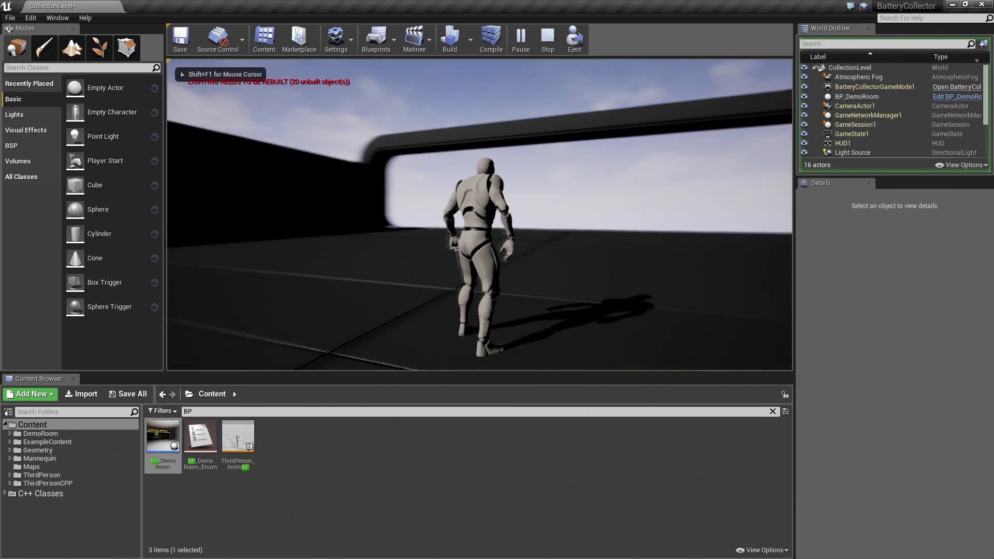